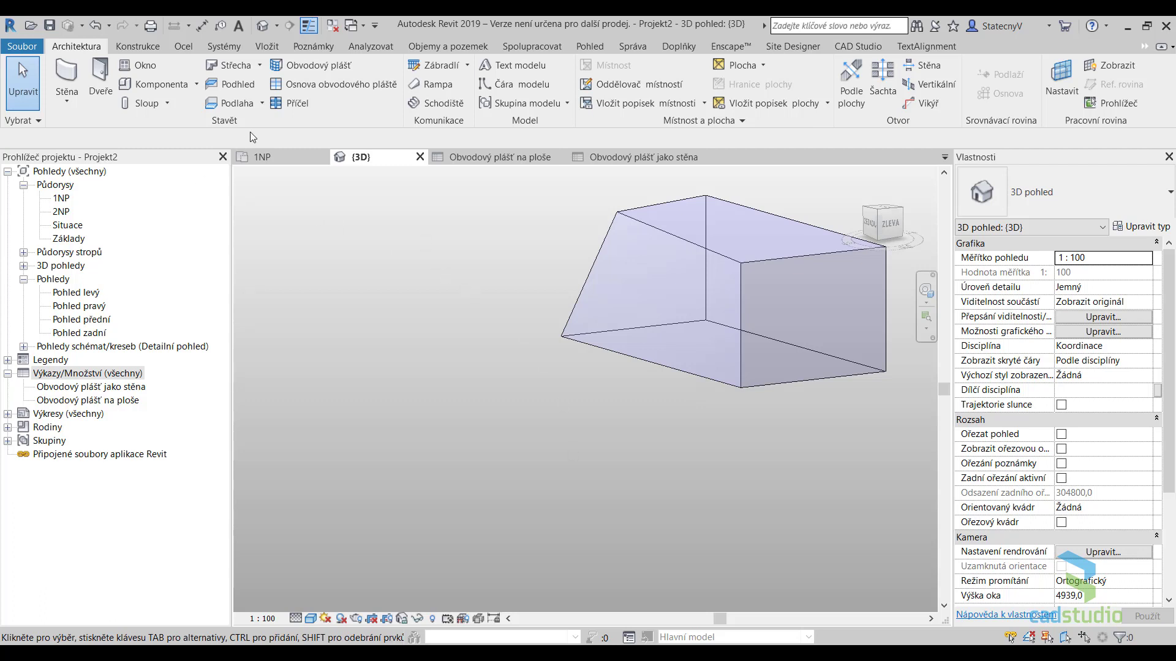
# - Cover the sloped mass face with a gridded curtain system
pyautogui.click(312, 65)
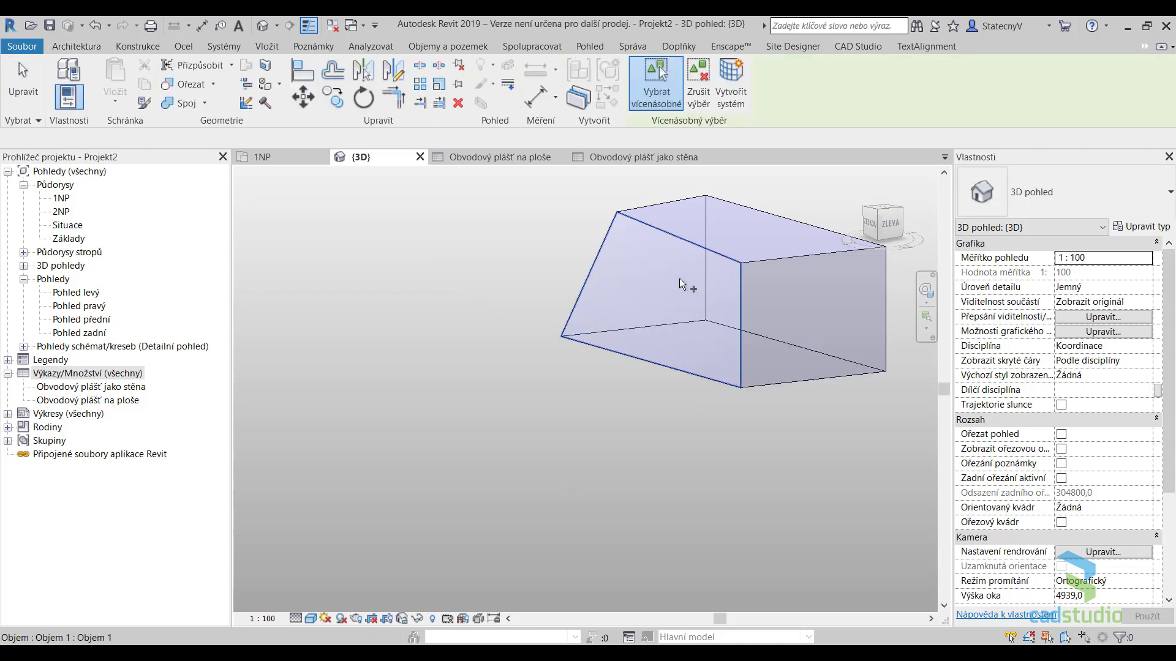
pyautogui.click(680, 278)
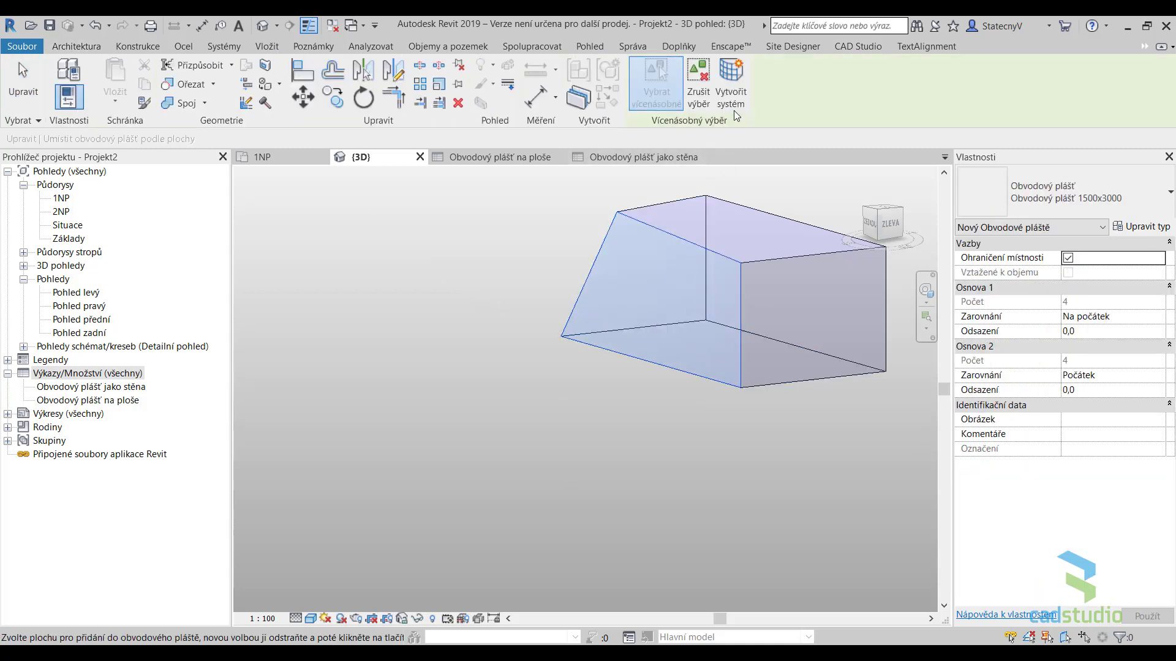
pyautogui.click(730, 86)
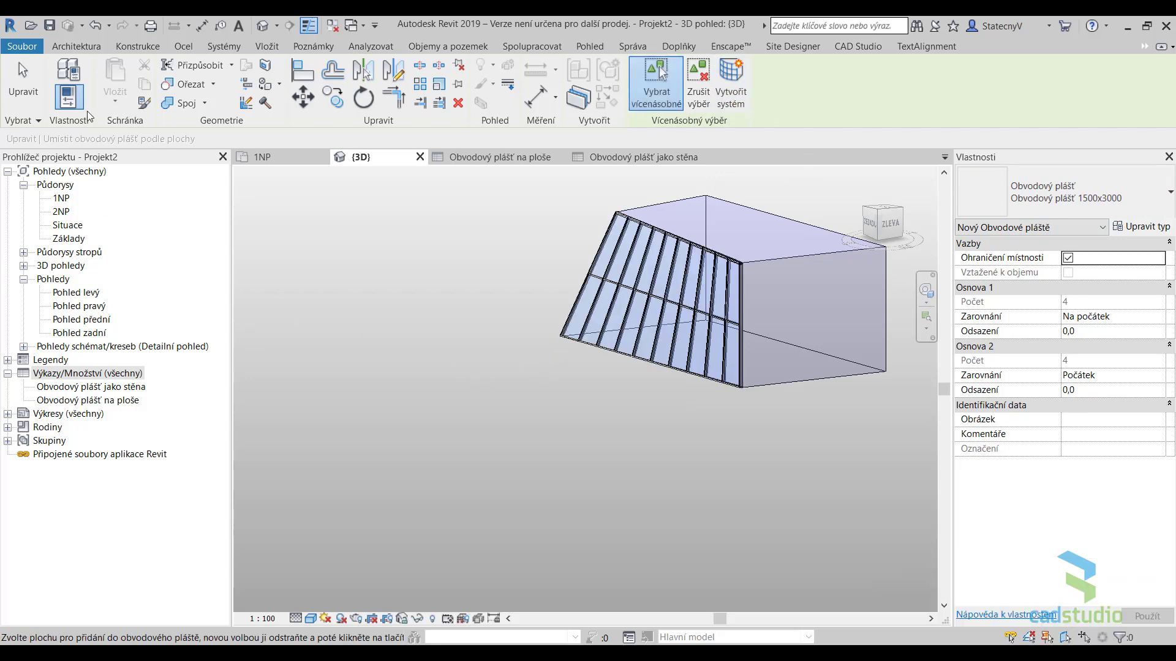
# - Draw a freestanding 15000 mm curtain wall of type Obvodový plášť 1500x2000mm (1)
pyautogui.click(84, 48)
pyautogui.click(67, 73)
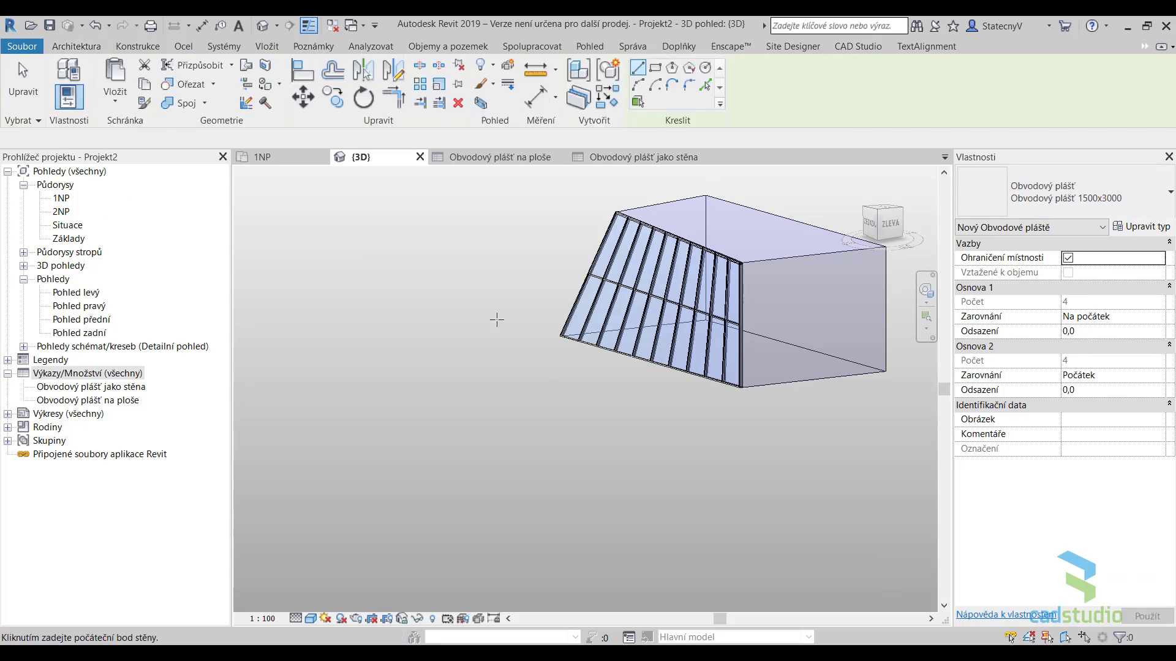
pyautogui.click(1130, 202)
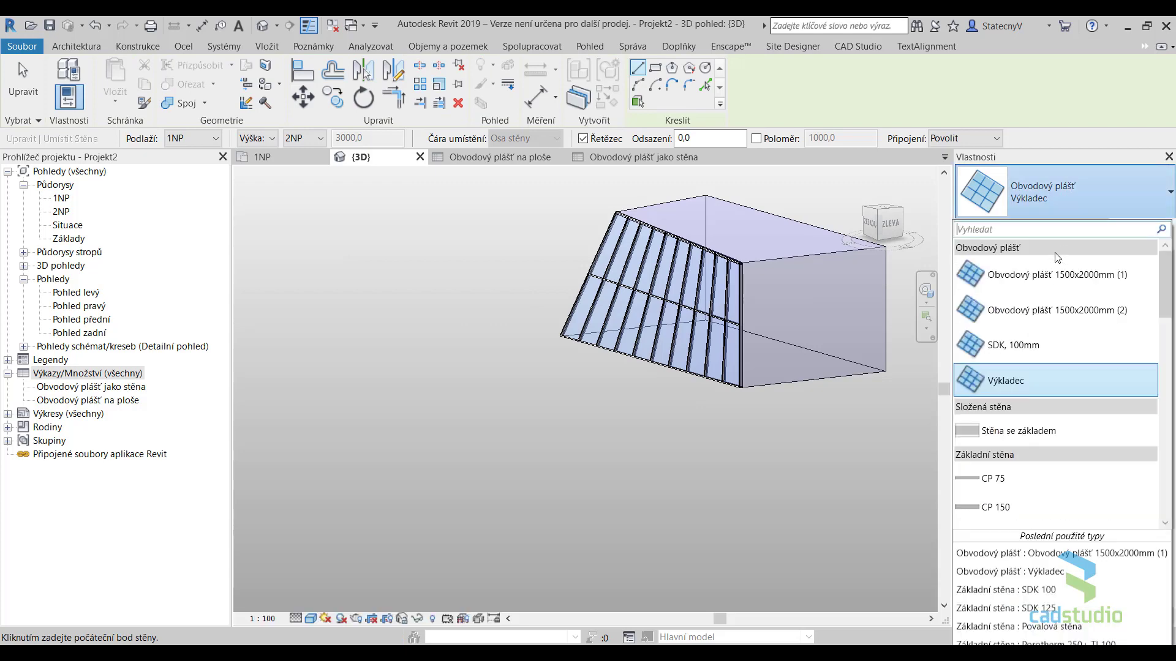
pyautogui.click(1078, 286)
pyautogui.click(397, 414)
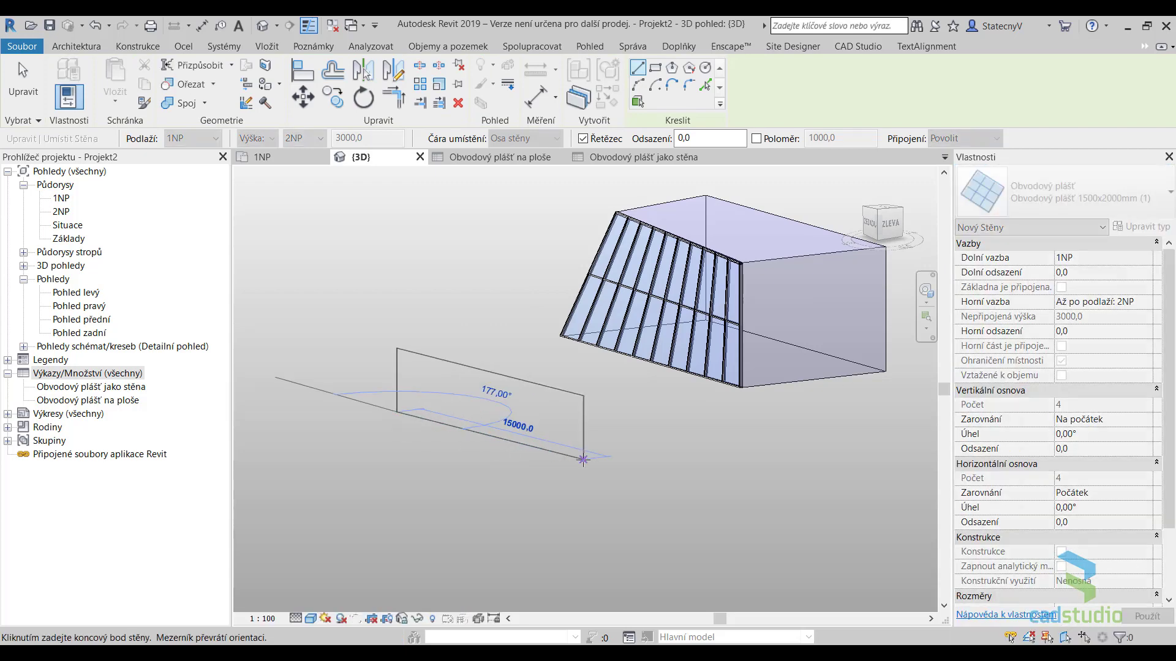
pyautogui.click(485, 493)
pyautogui.press('Escape')
pyautogui.press('Escape')
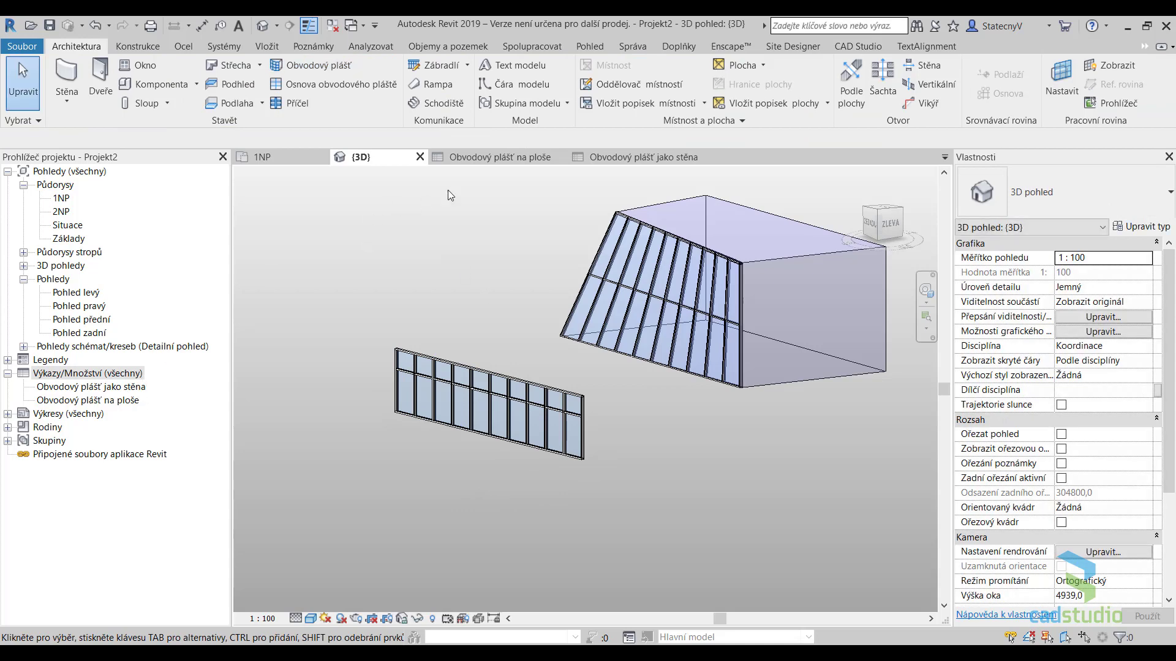
pyautogui.hotkey('ctrl', 'Tab')
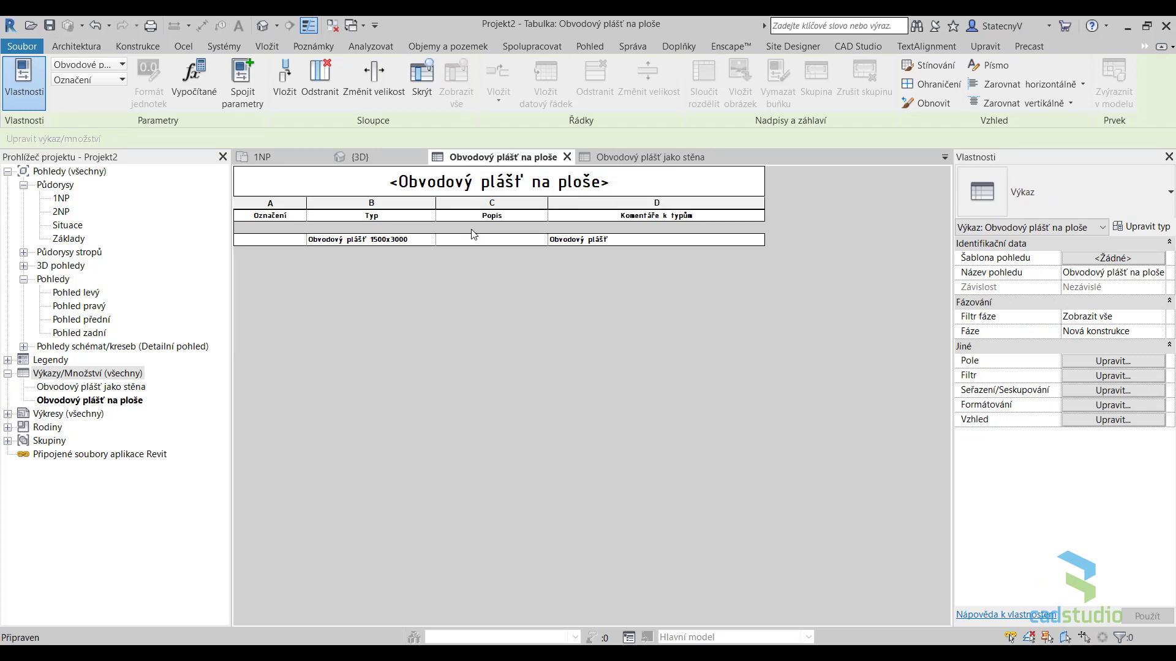
pyautogui.click(643, 160)
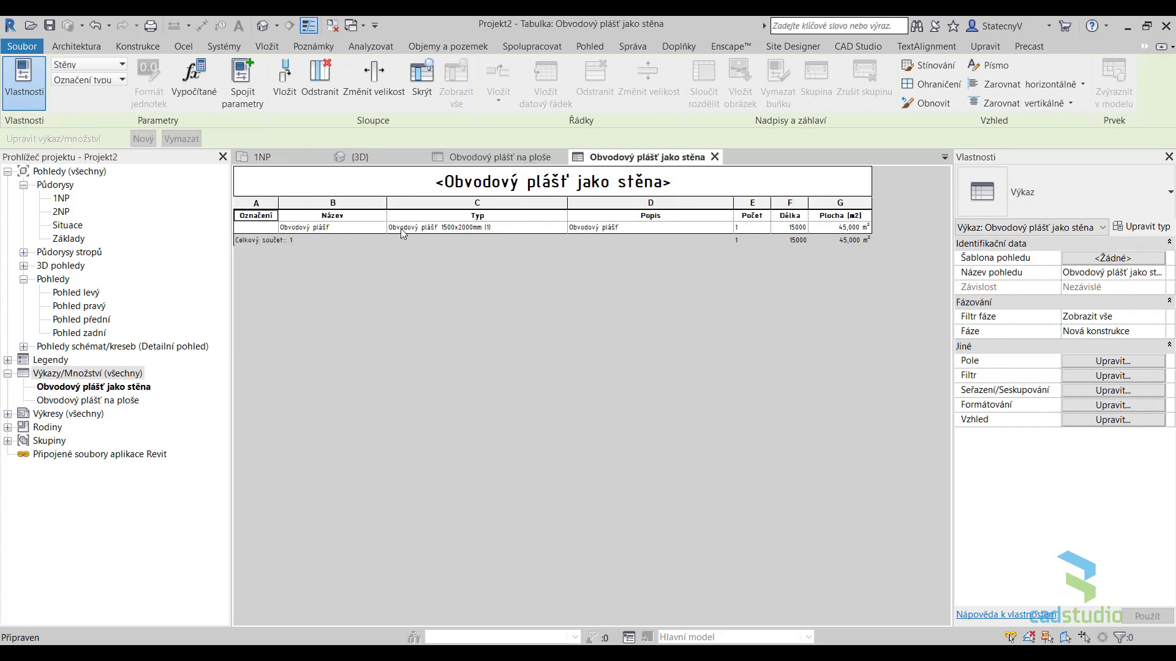
pyautogui.click(375, 160)
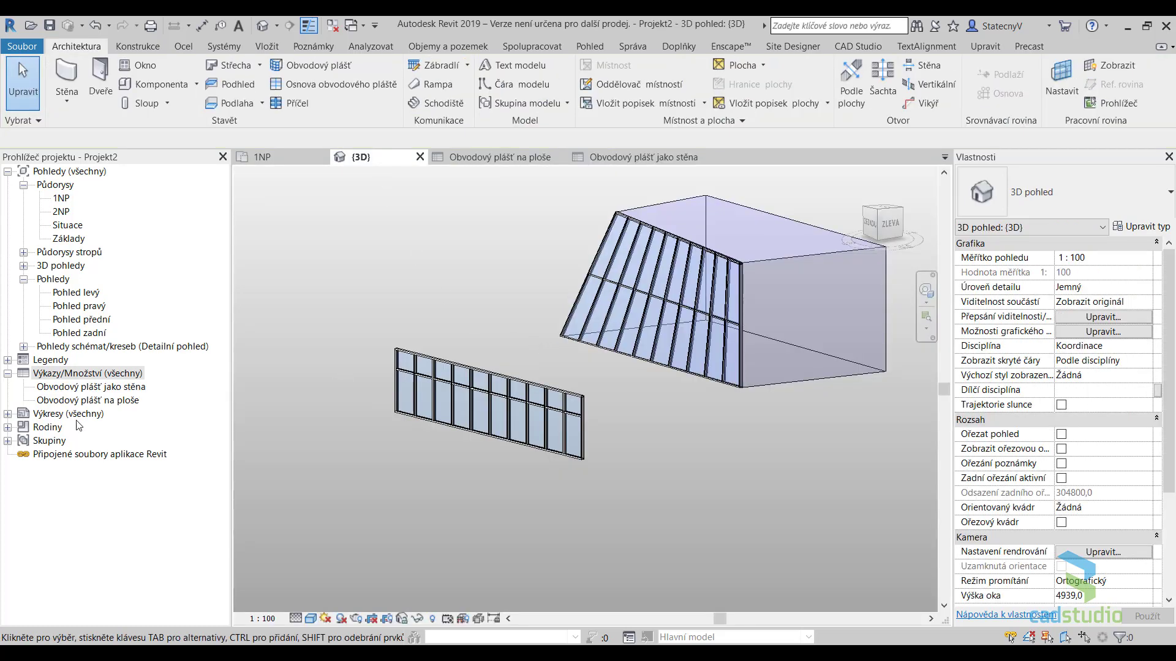
# - Start a new <Vícenásobná kategorie> multi-category schedule from the Výkazy/Množství group
pyautogui.rightClick(97, 374)
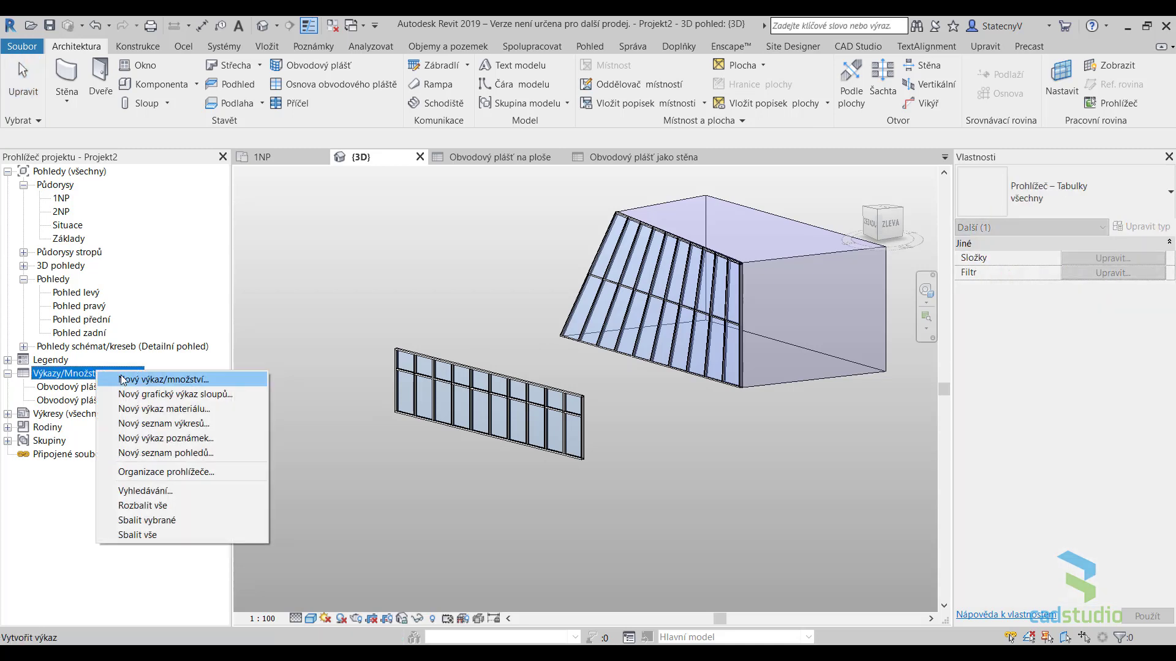
pyautogui.click(144, 379)
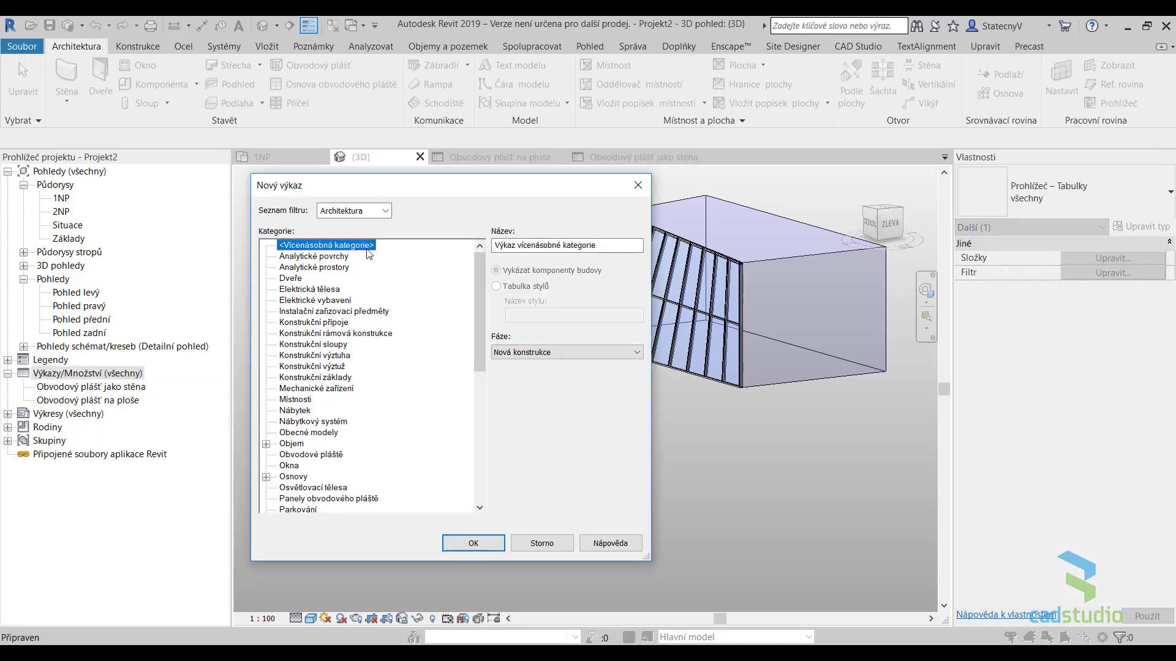
pyautogui.click(475, 543)
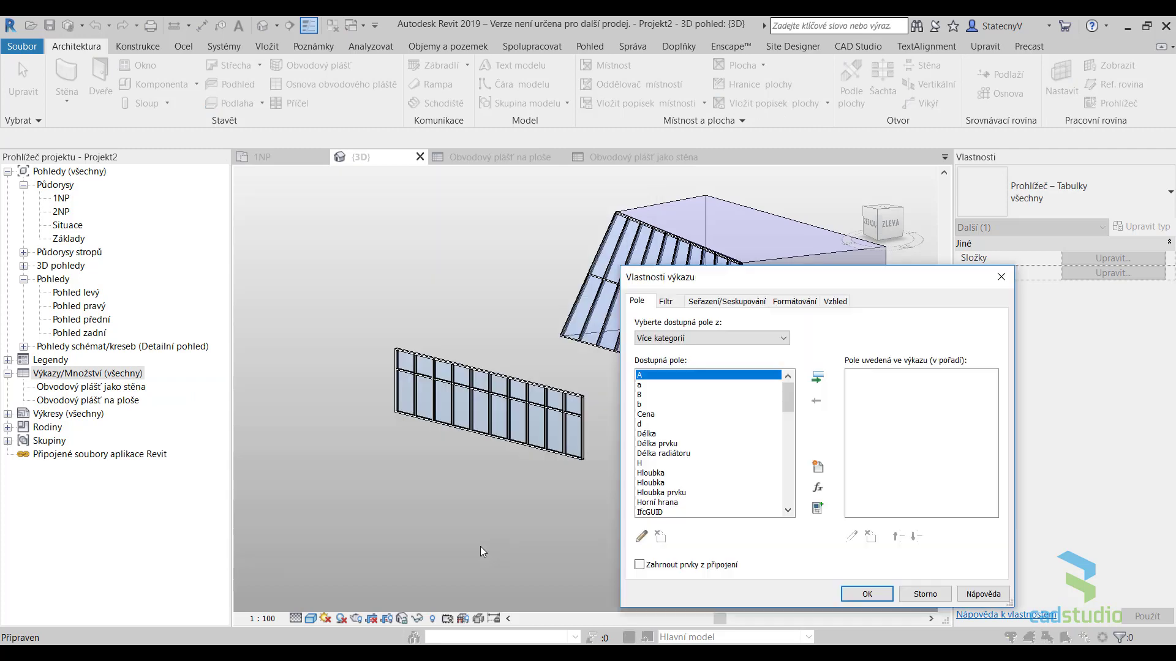
pyautogui.moveTo(773, 285); pyautogui.dragTo(480, 203)
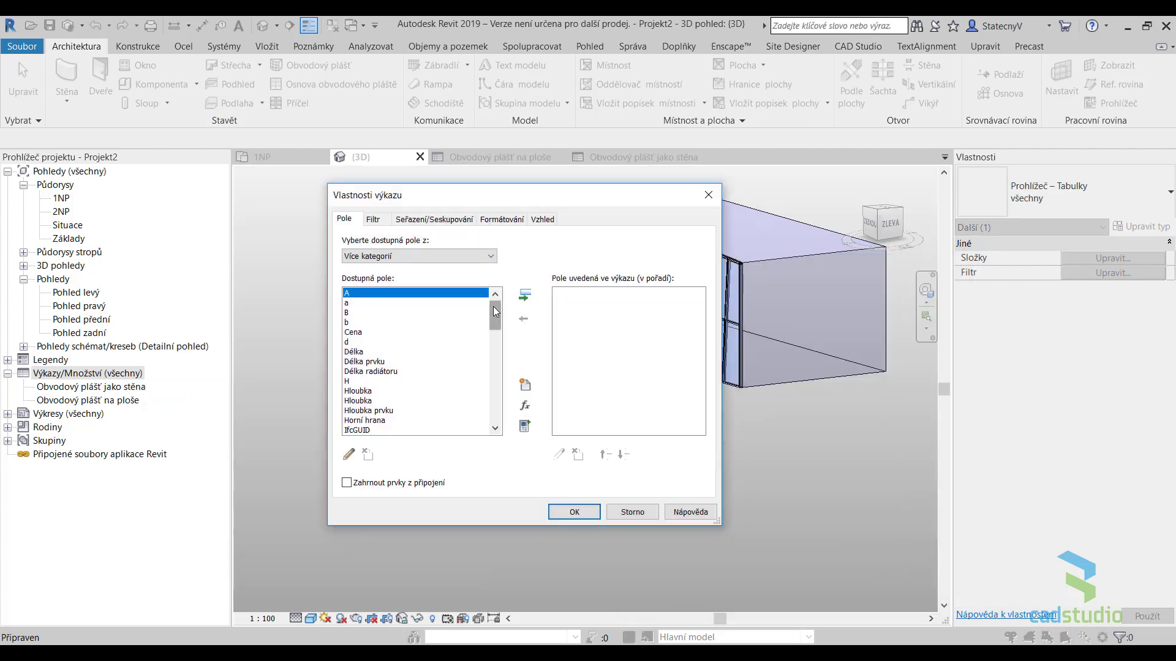
pyautogui.moveTo(497, 309); pyautogui.dragTo(498, 332)
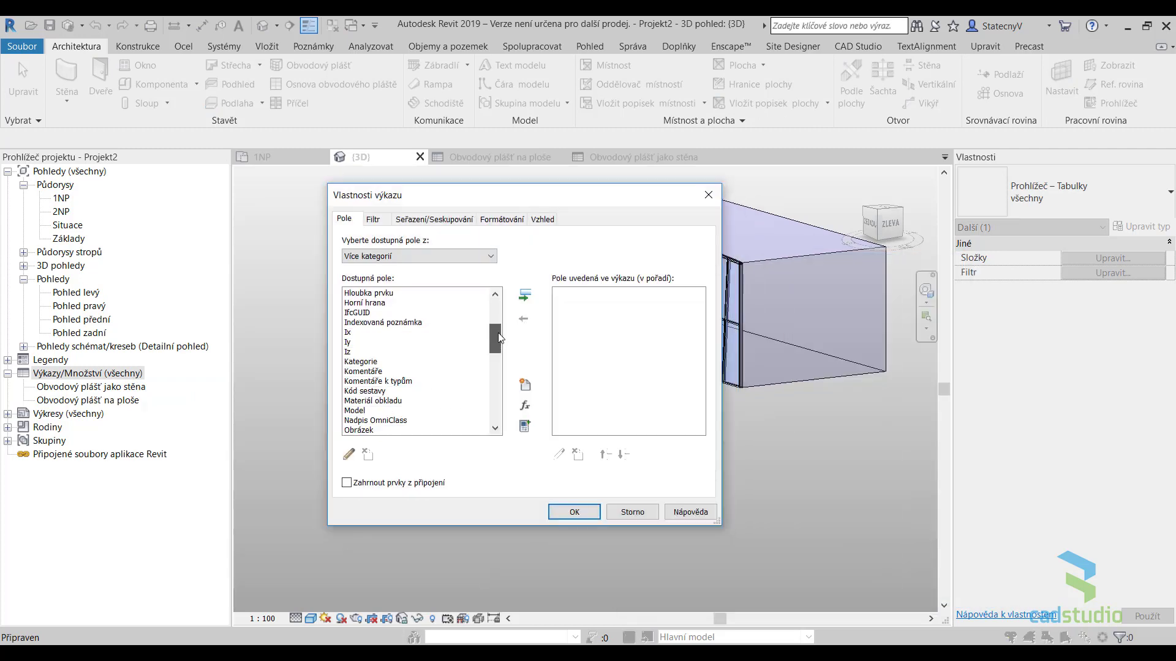
# - Add the fields Komentáře k typům, Typ and Označení typu, with Typ above Označení typu
pyautogui.click(393, 381)
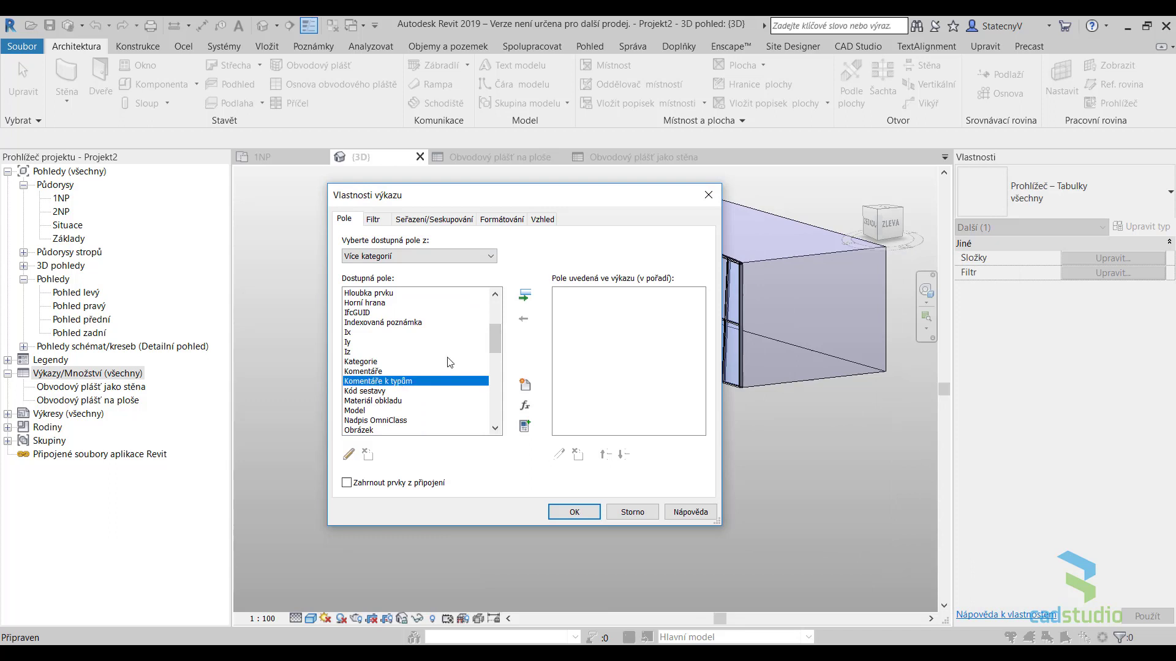
pyautogui.click(525, 295)
pyautogui.scroll(-2, 454, 373)
pyautogui.scroll(-2, 454, 376)
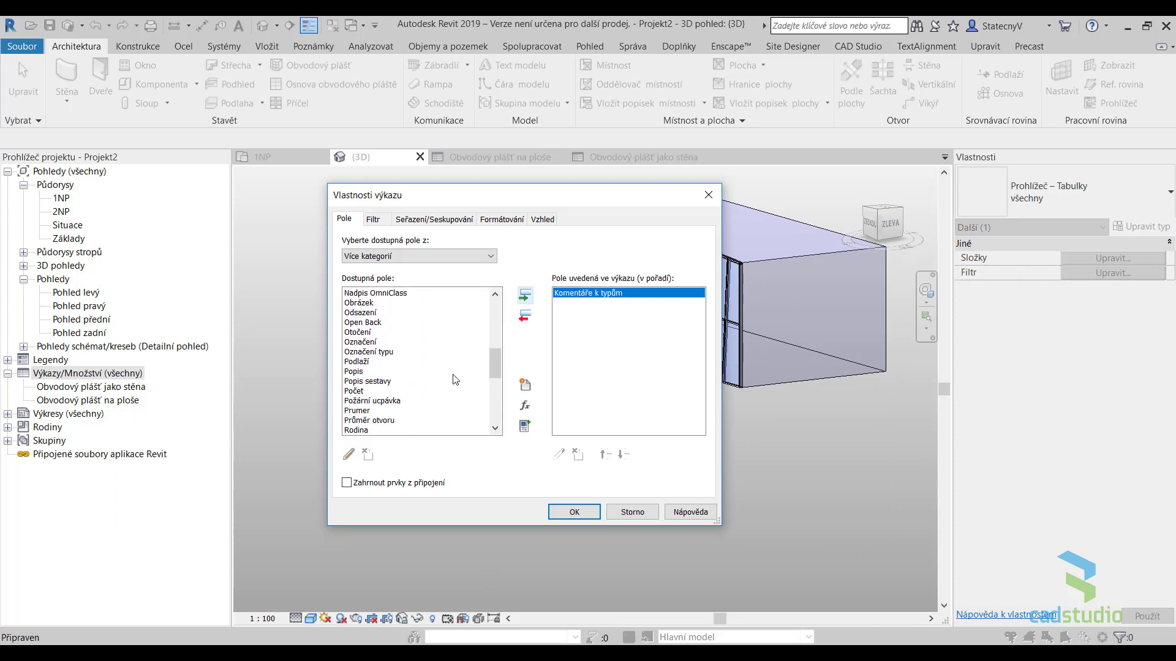
pyautogui.click(402, 354)
pyautogui.click(525, 296)
pyautogui.scroll(-1, 450, 368)
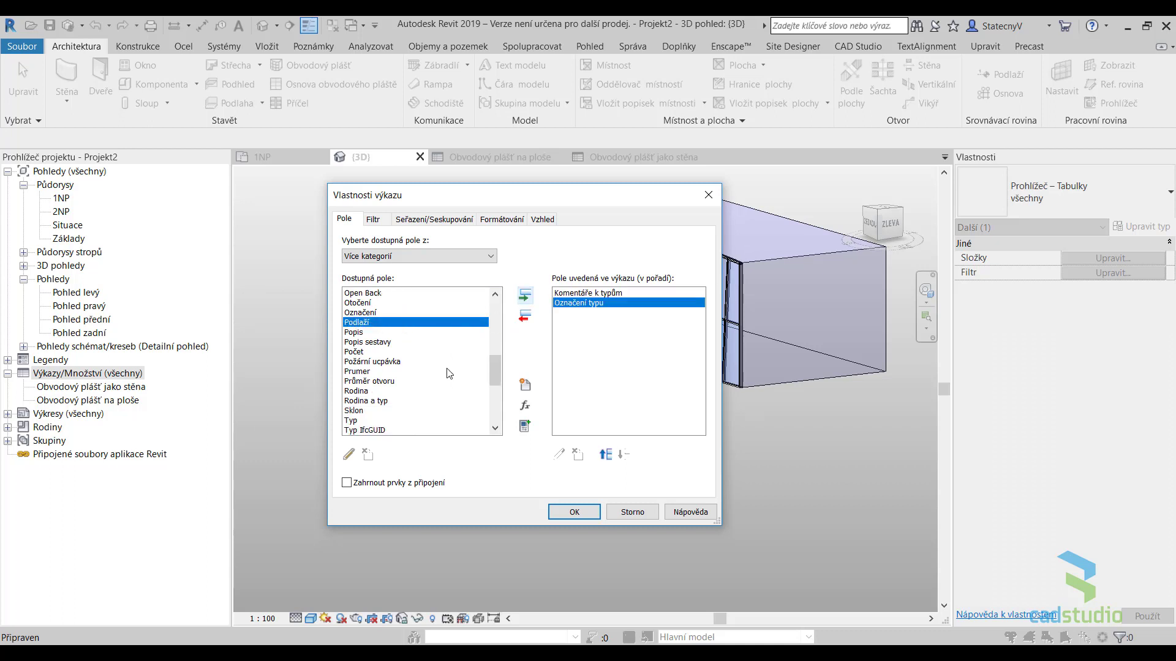
pyautogui.click(384, 421)
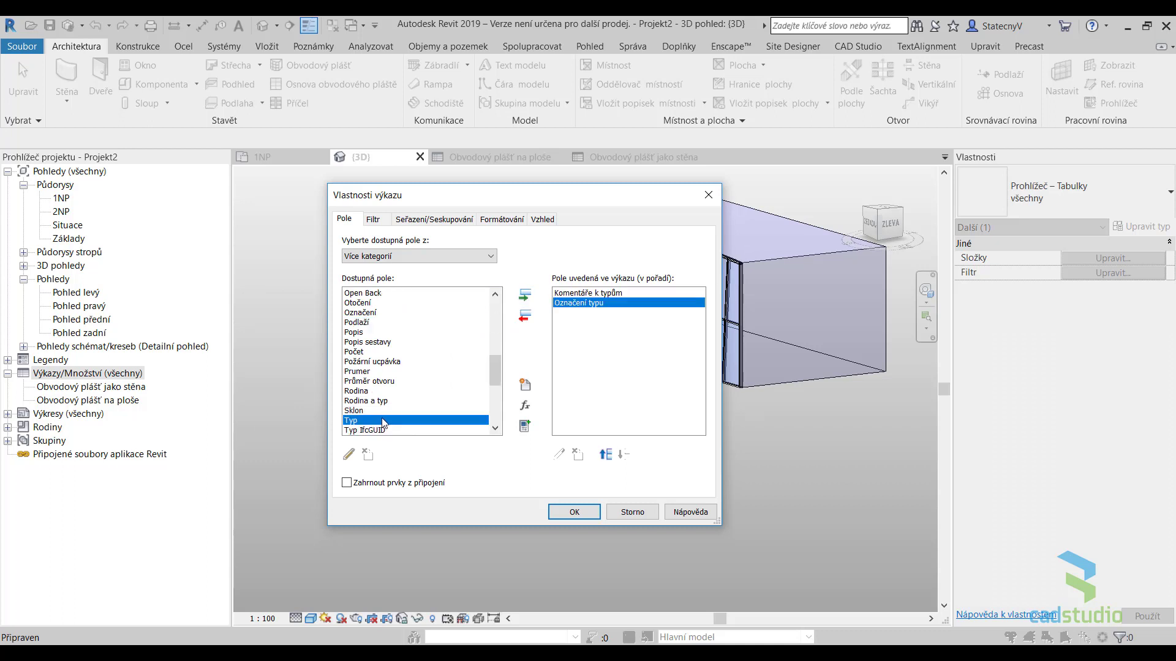
pyautogui.click(525, 297)
pyautogui.click(606, 454)
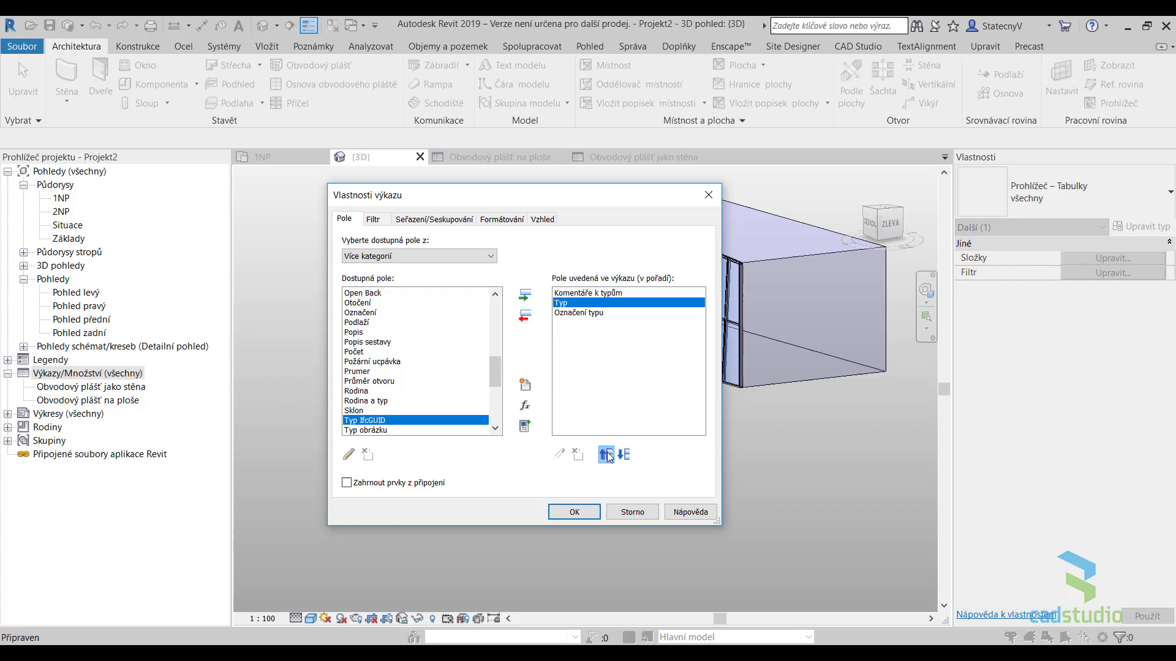
pyautogui.click(578, 516)
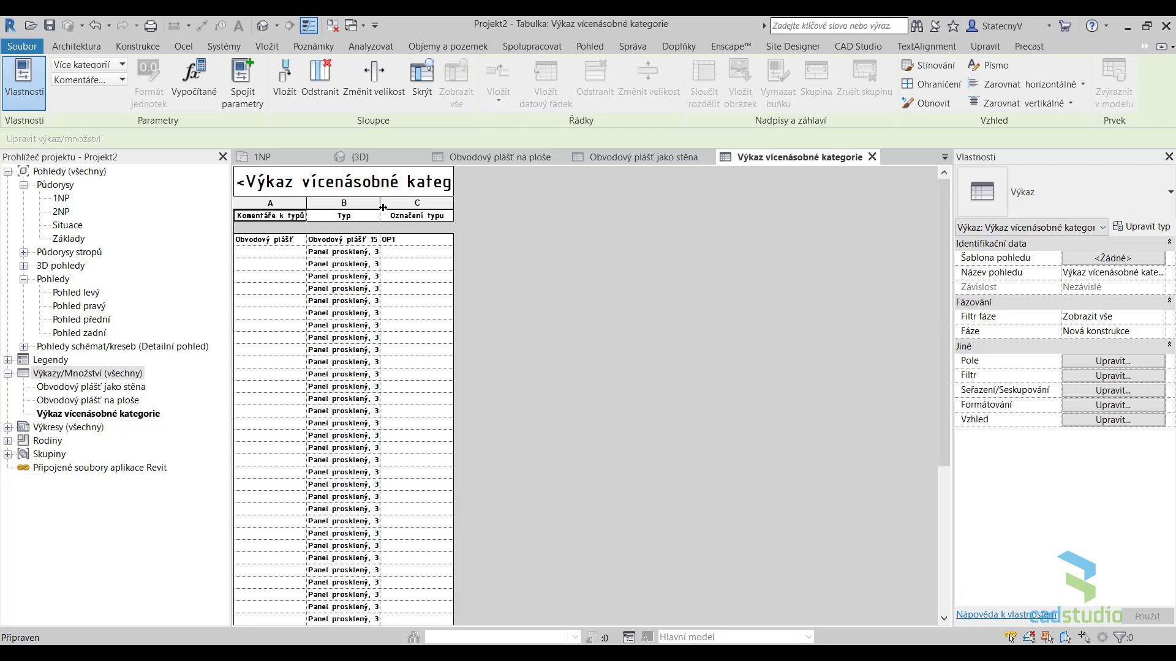
# - Widen the Typ column to show full type names, review the rows, then return to {3D}
pyautogui.moveTo(380, 207); pyautogui.dragTo(418, 208)
pyautogui.scroll(-5, 408, 352)
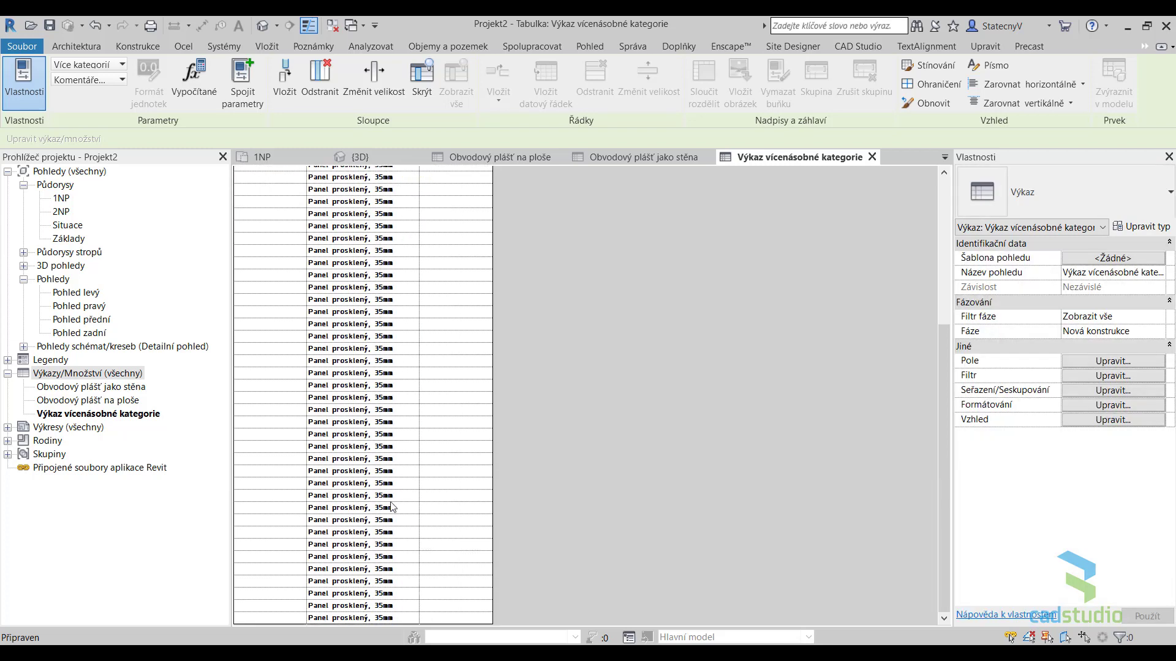
pyautogui.scroll(5, 399, 579)
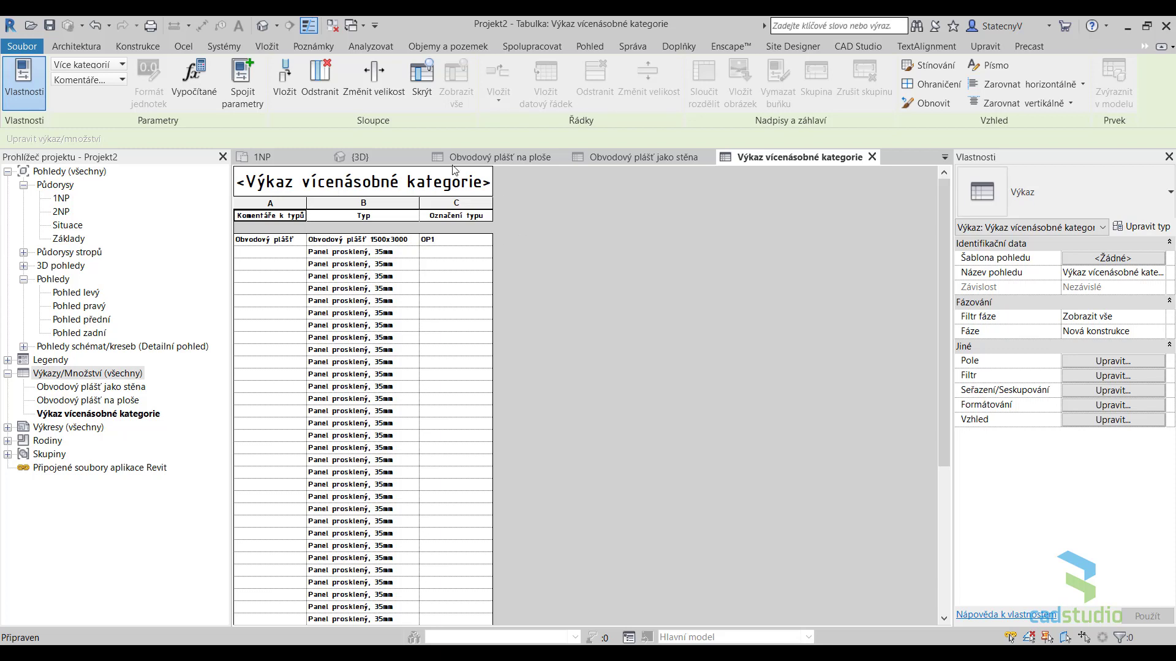
pyautogui.click(367, 158)
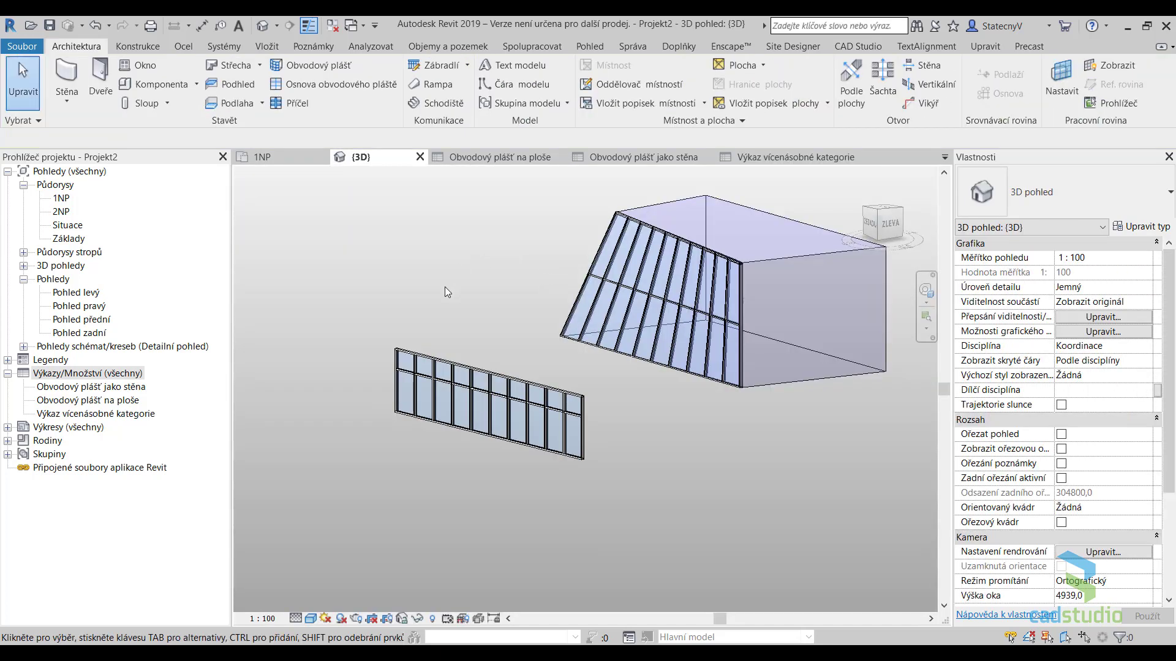
# - Duplicate the freestanding curtain wall's type as a new type named Prázdný
pyautogui.click(435, 355)
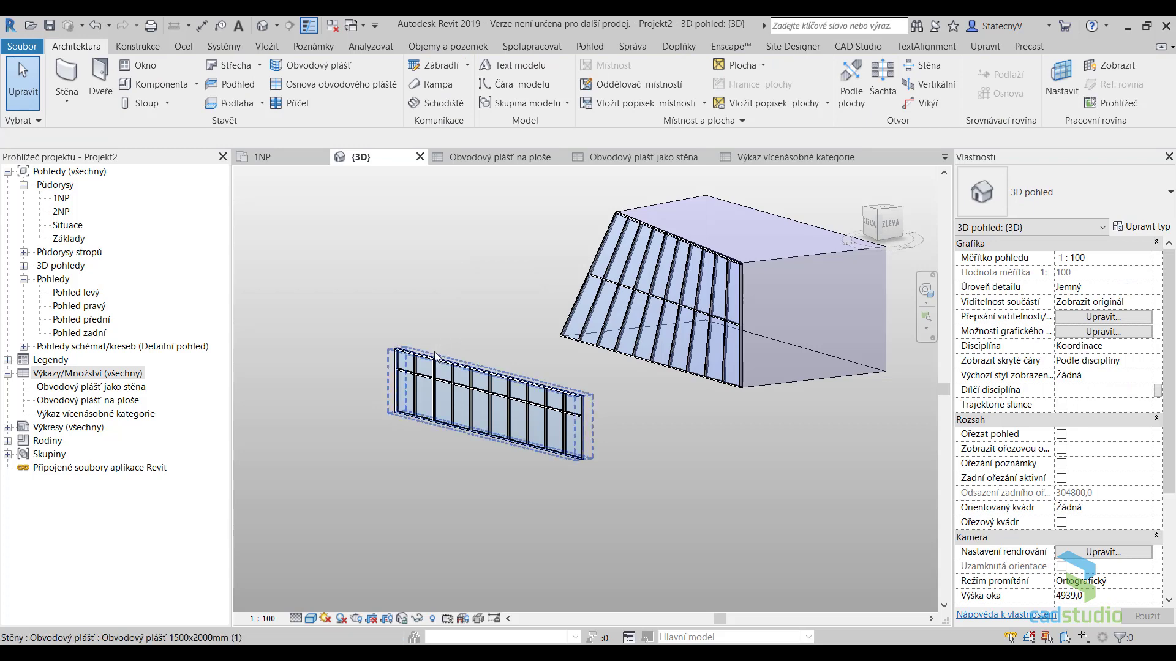
pyautogui.click(435, 355)
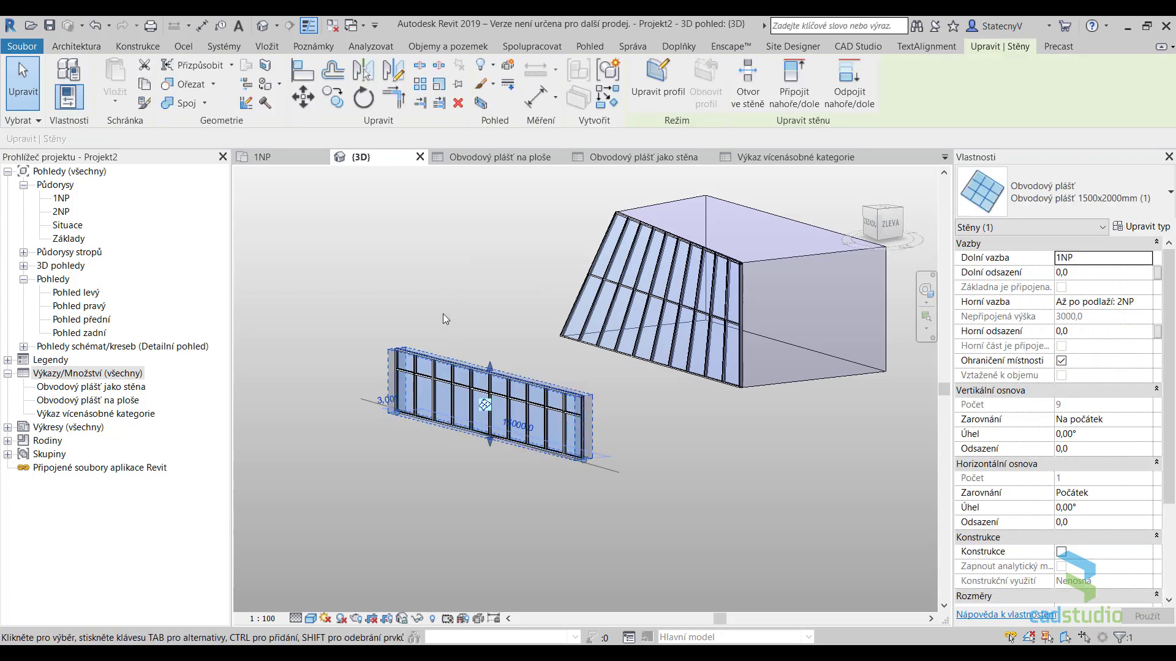
pyautogui.click(1143, 227)
pyautogui.click(1124, 202)
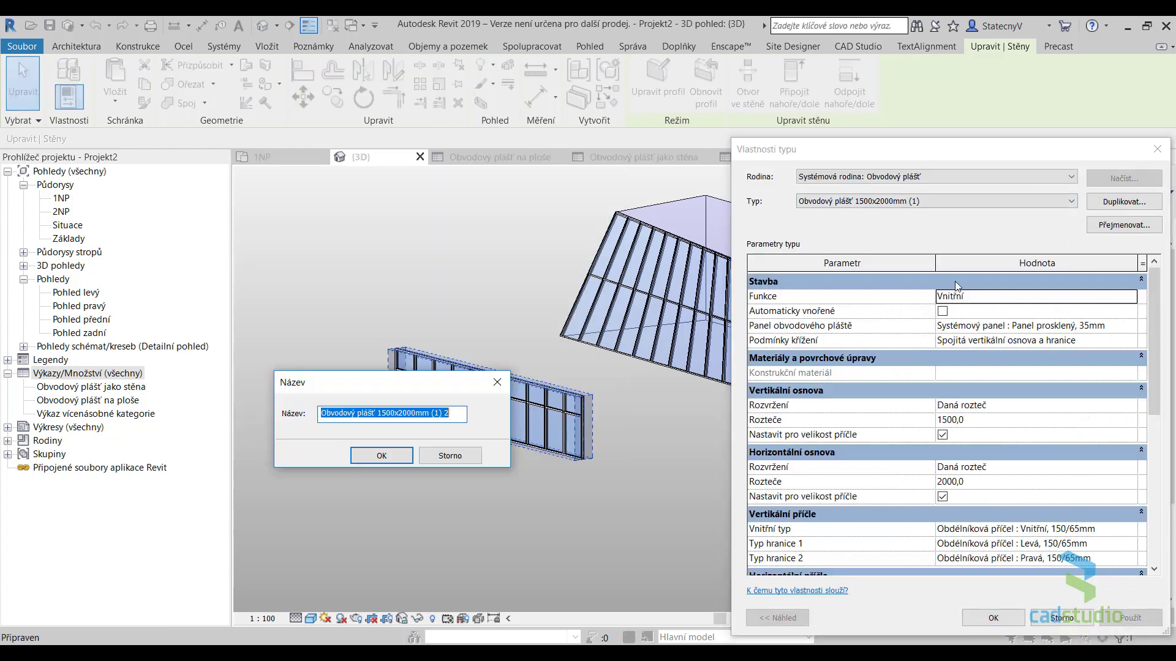
pyautogui.write('Prázdný')
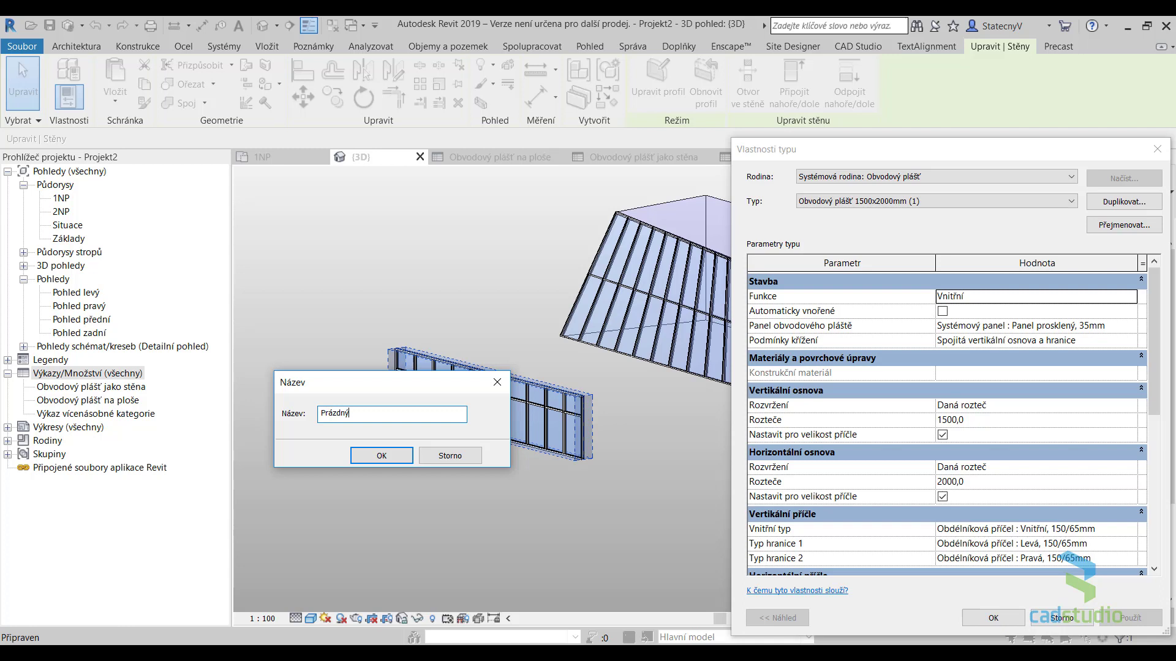
pyautogui.press('Return')
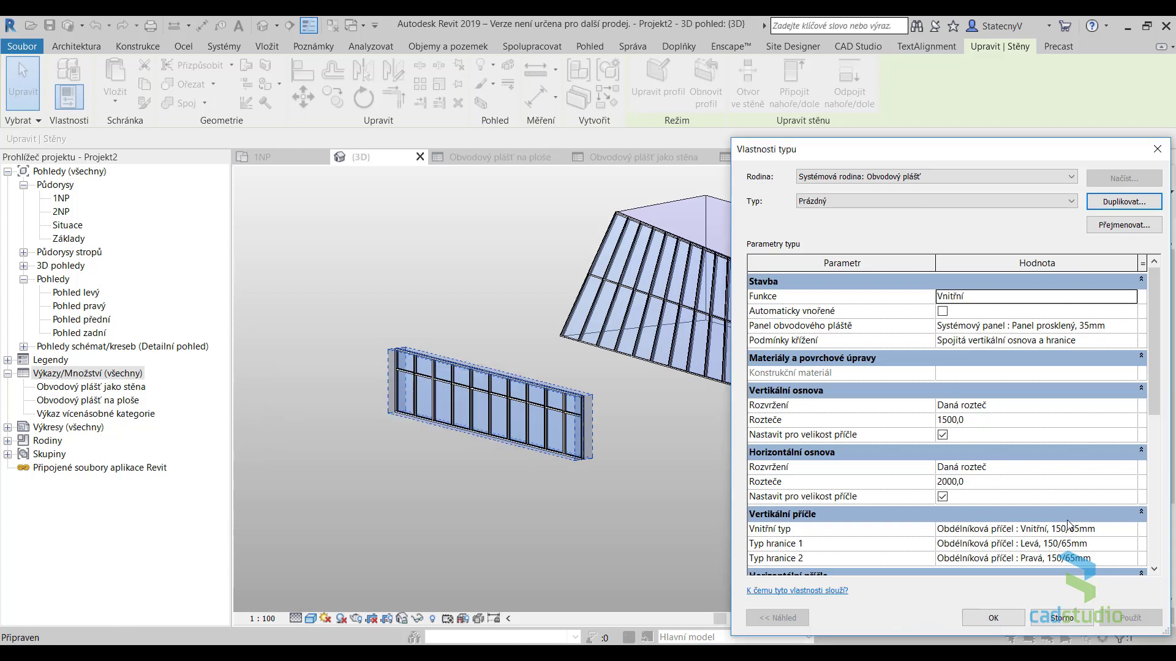
# - Set the interior, border 1 and border 2 vertical mullions to Žádná
pyautogui.click(1132, 530)
pyautogui.scroll(3, 1064, 552)
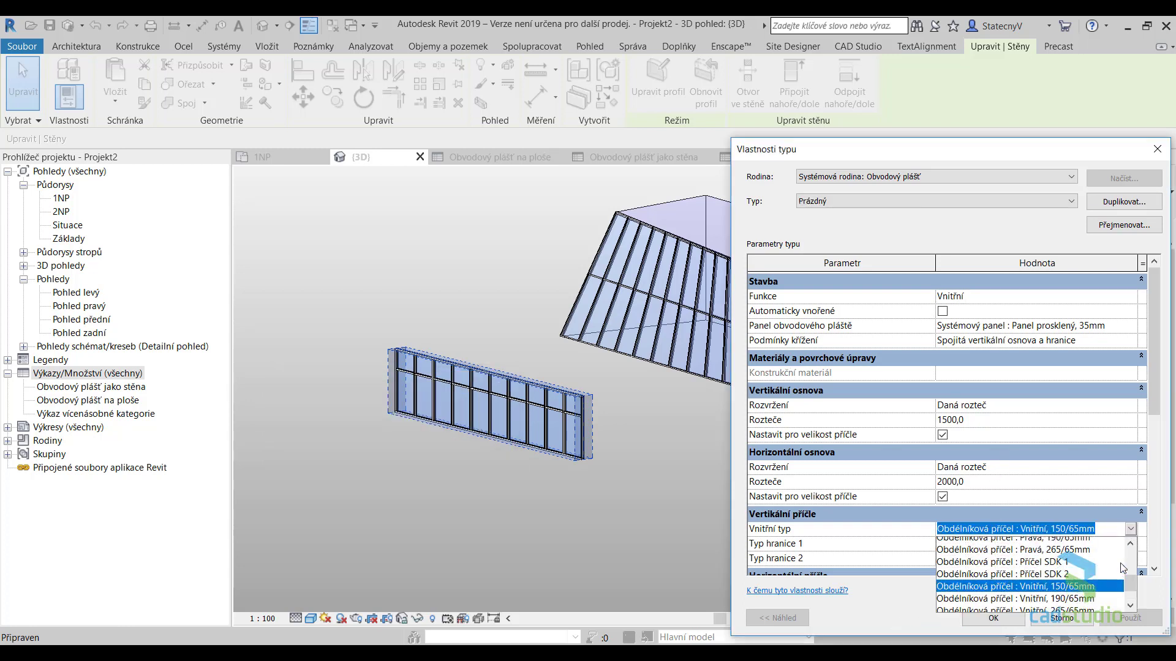
pyautogui.scroll(3, 1063, 552)
pyautogui.click(1033, 547)
pyautogui.click(1130, 544)
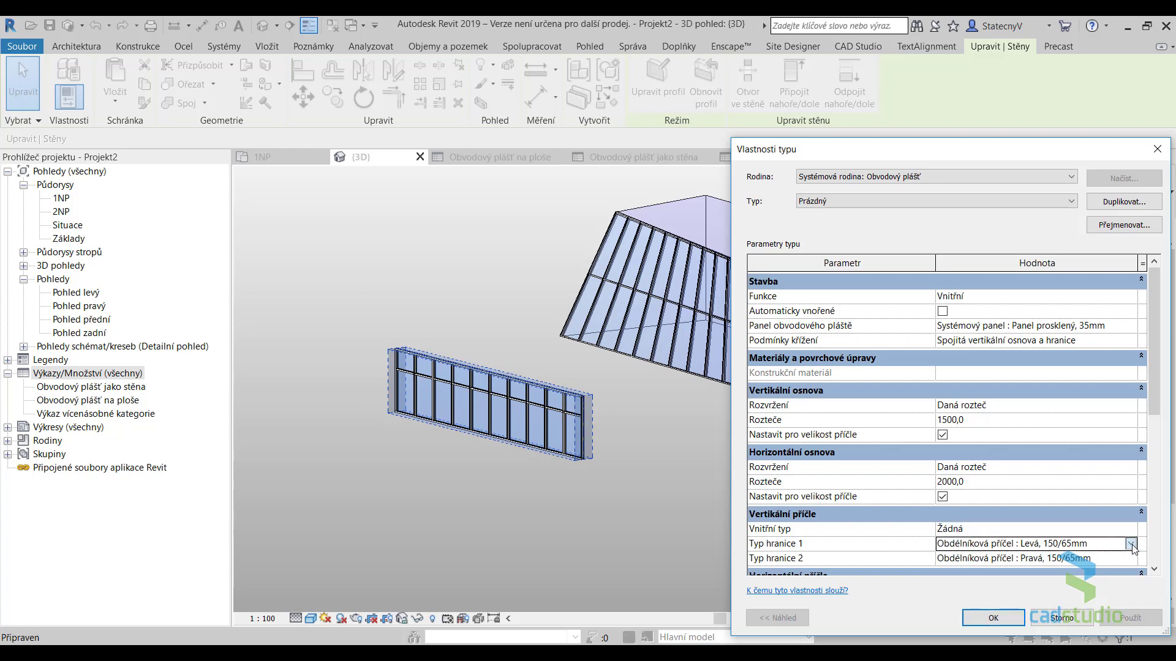
pyautogui.scroll(1, 978, 566)
pyautogui.scroll(1, 978, 567)
pyautogui.click(980, 560)
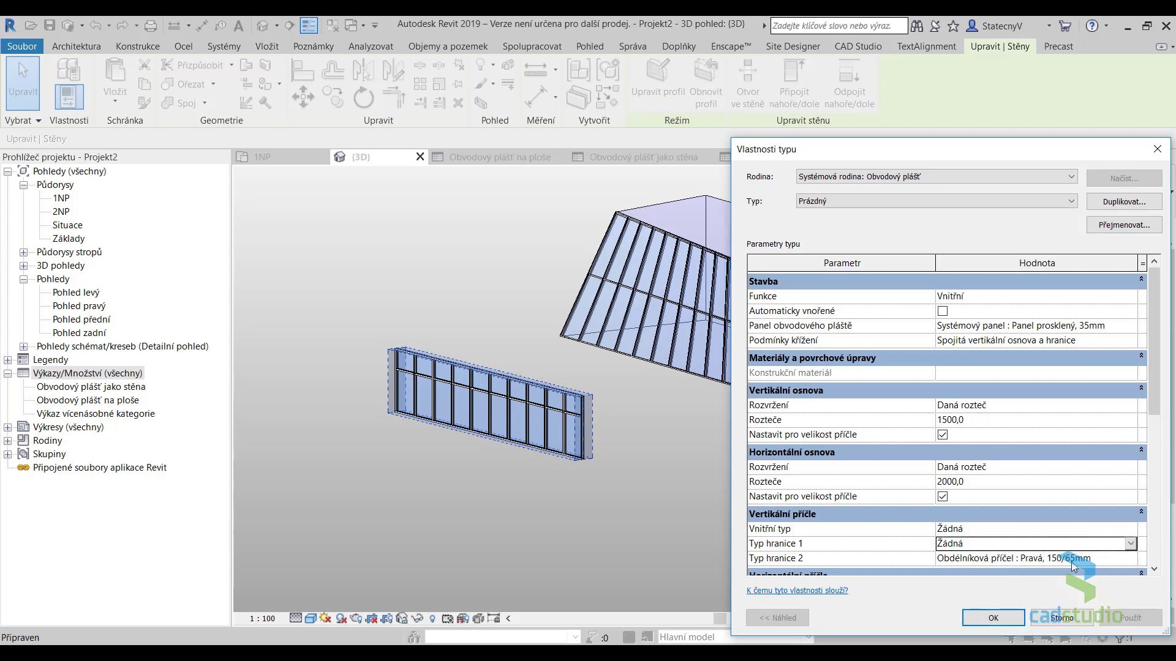
pyautogui.click(1130, 559)
pyautogui.click(1130, 558)
pyautogui.scroll(2, 1035, 604)
pyautogui.click(980, 572)
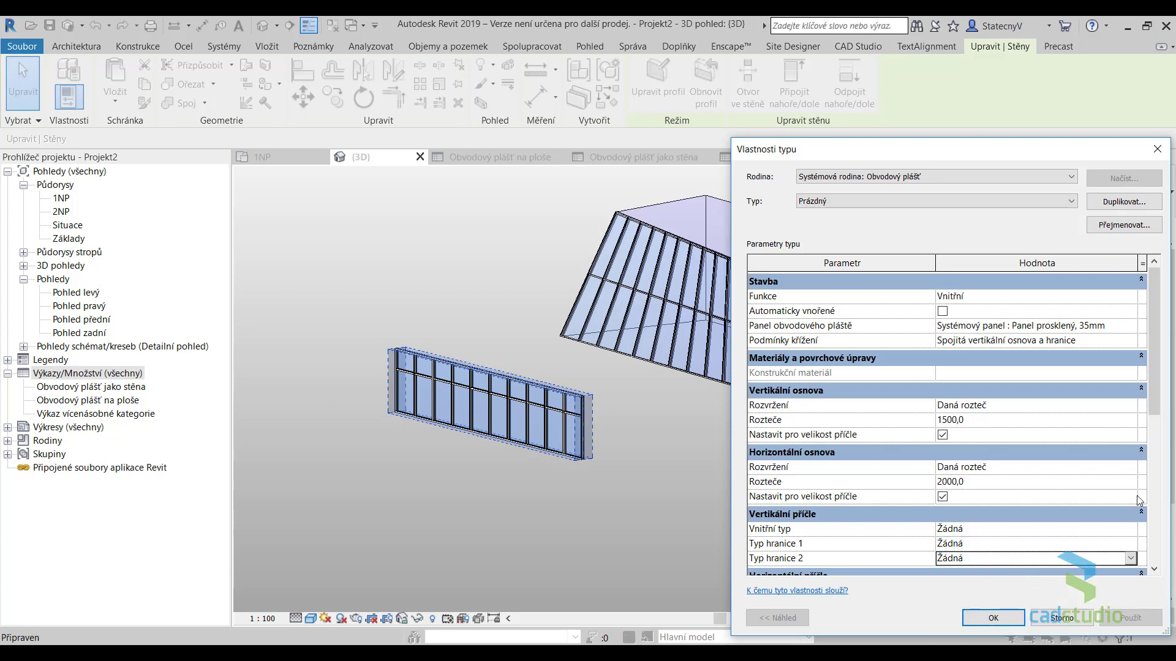
# - Set the interior, border 1 and border 2 horizontal mullions to Žádná
pyautogui.scroll(-3, 1160, 399)
pyautogui.click(1131, 480)
pyautogui.click(1131, 480)
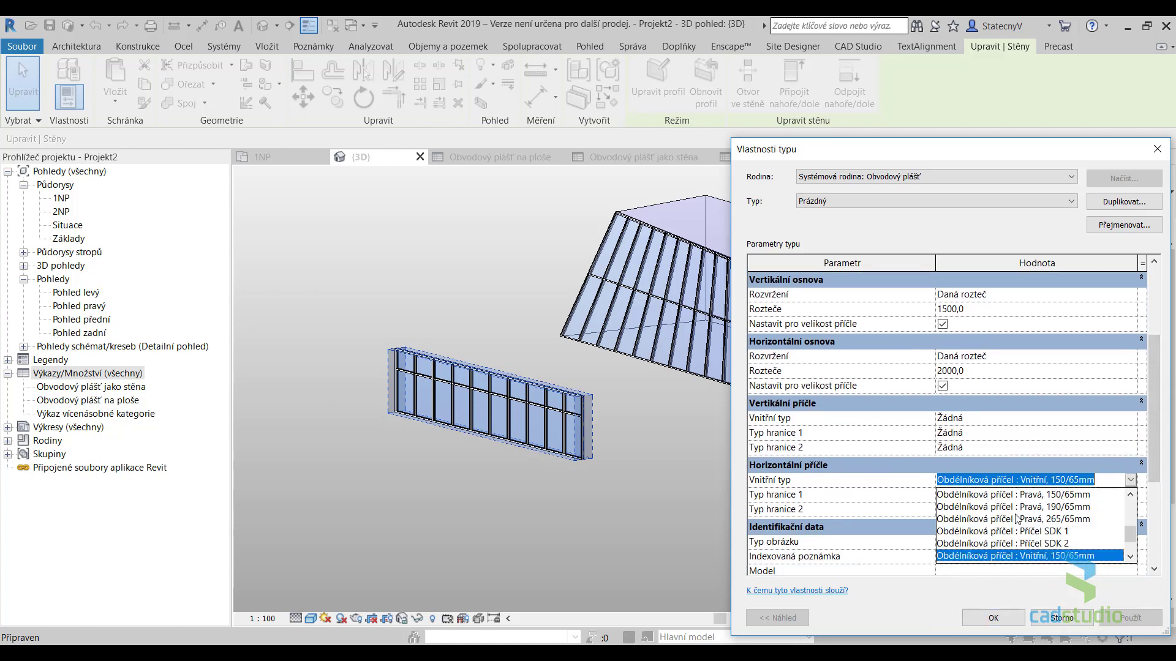
pyautogui.click(1017, 494)
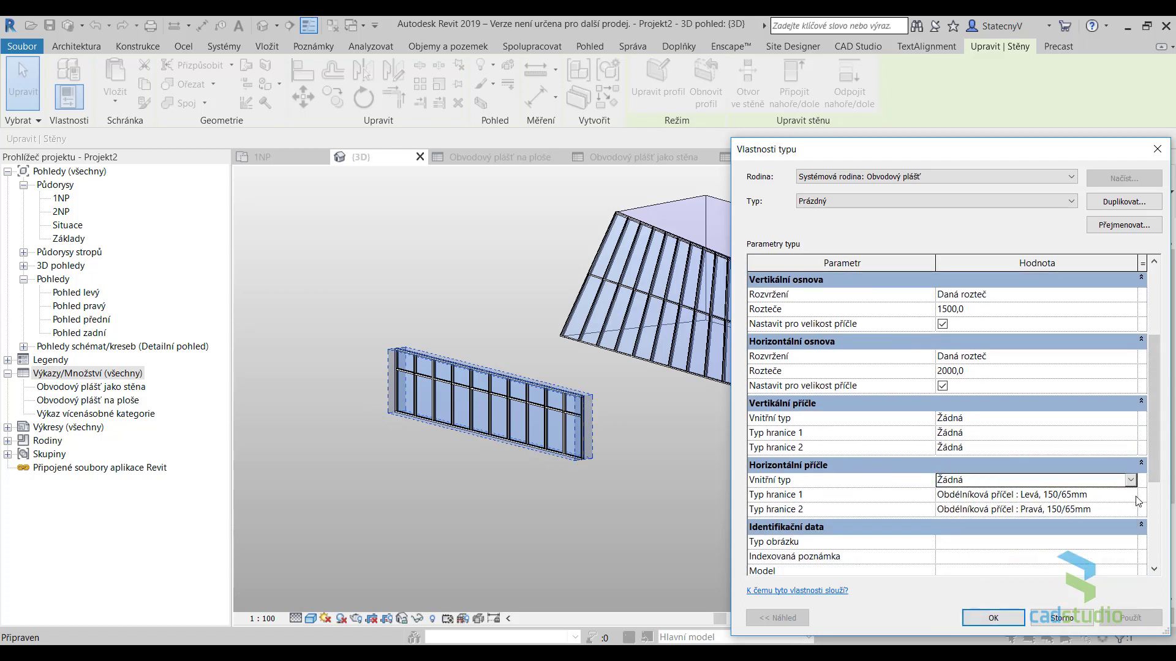
pyautogui.click(1131, 495)
pyautogui.click(1026, 509)
pyautogui.click(1131, 510)
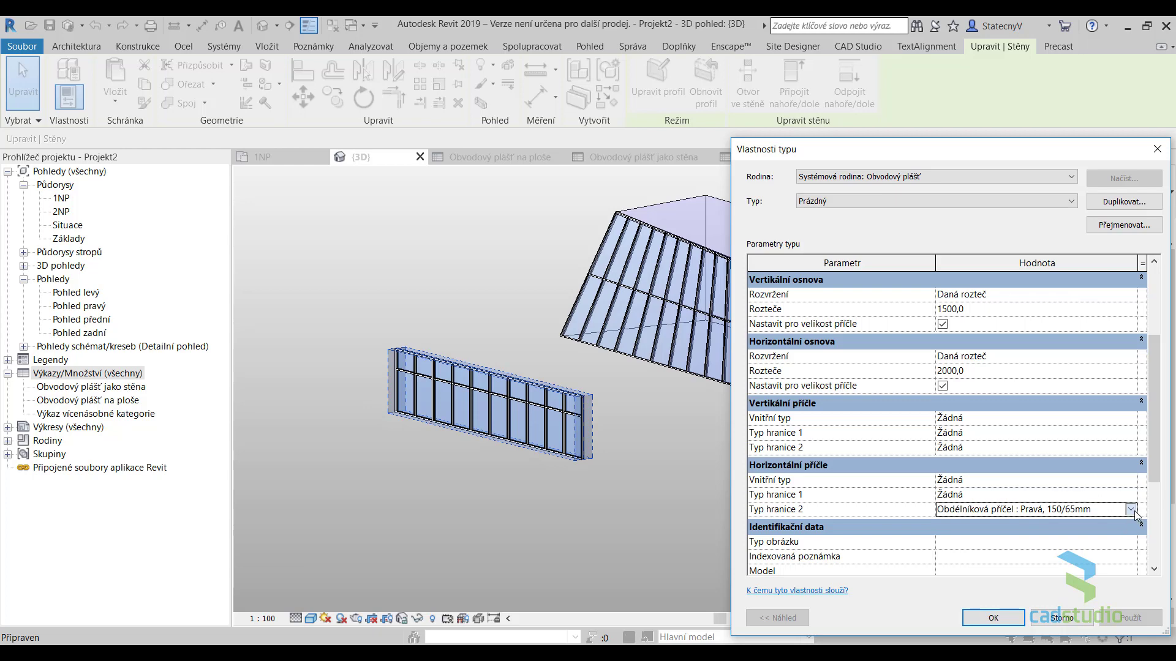
pyautogui.click(973, 526)
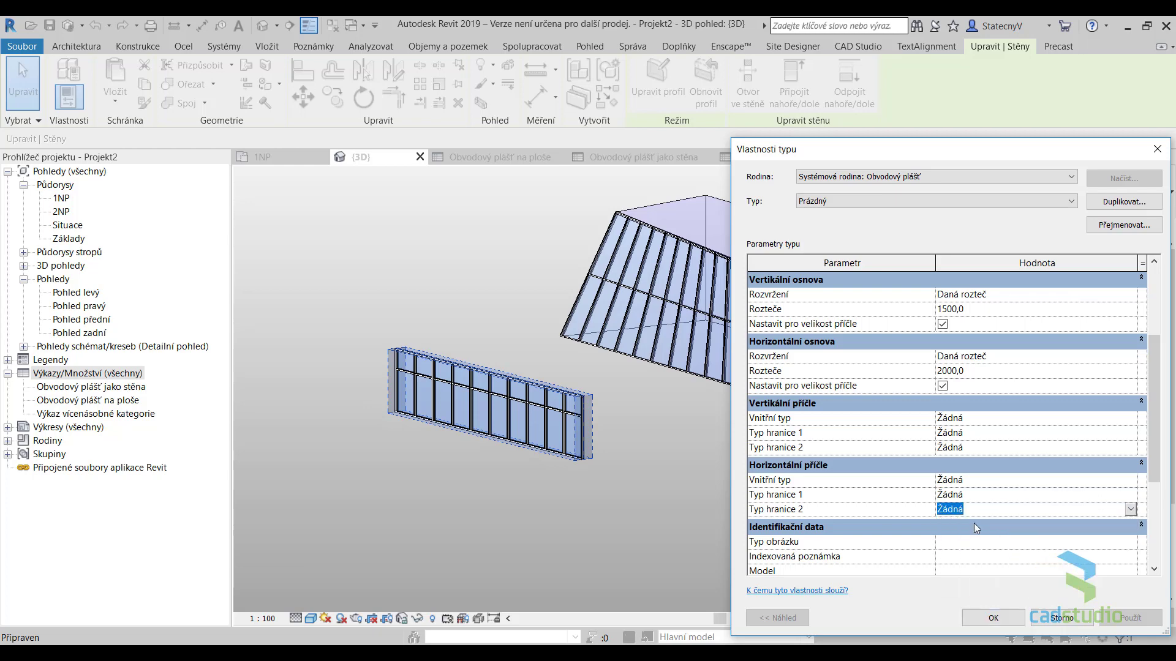
# - Set both horizontal and vertical grid Rozvržení to Žádné and apply the type changes
pyautogui.click(1131, 356)
pyautogui.click(1044, 372)
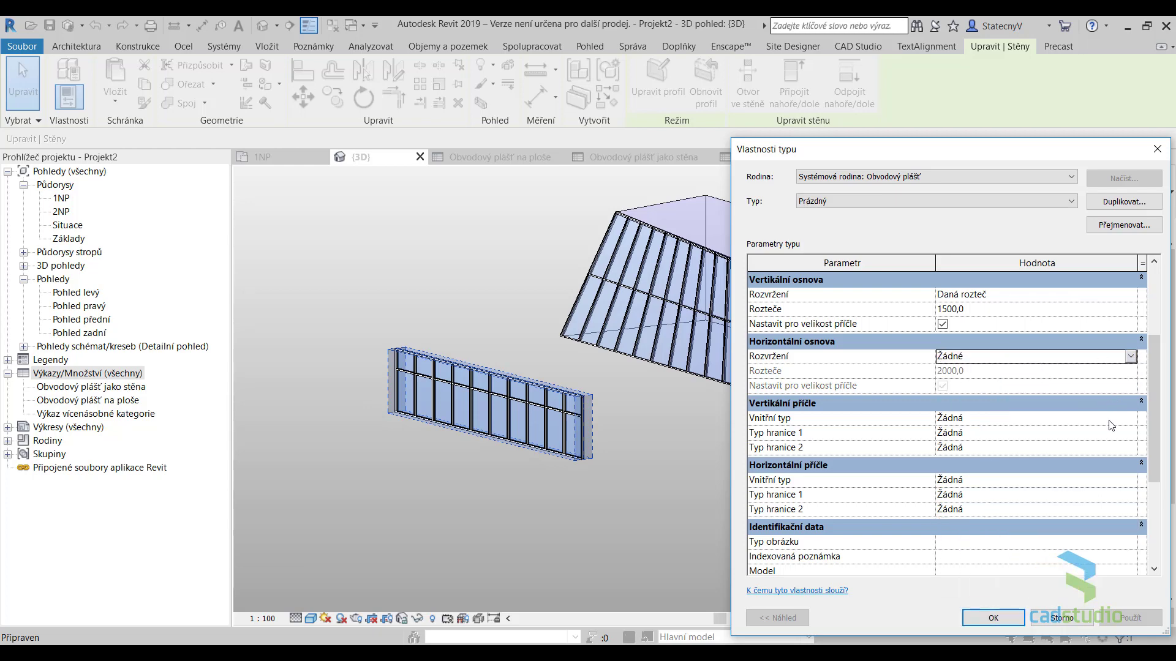
pyautogui.scroll(3, 1112, 425)
pyautogui.click(1130, 403)
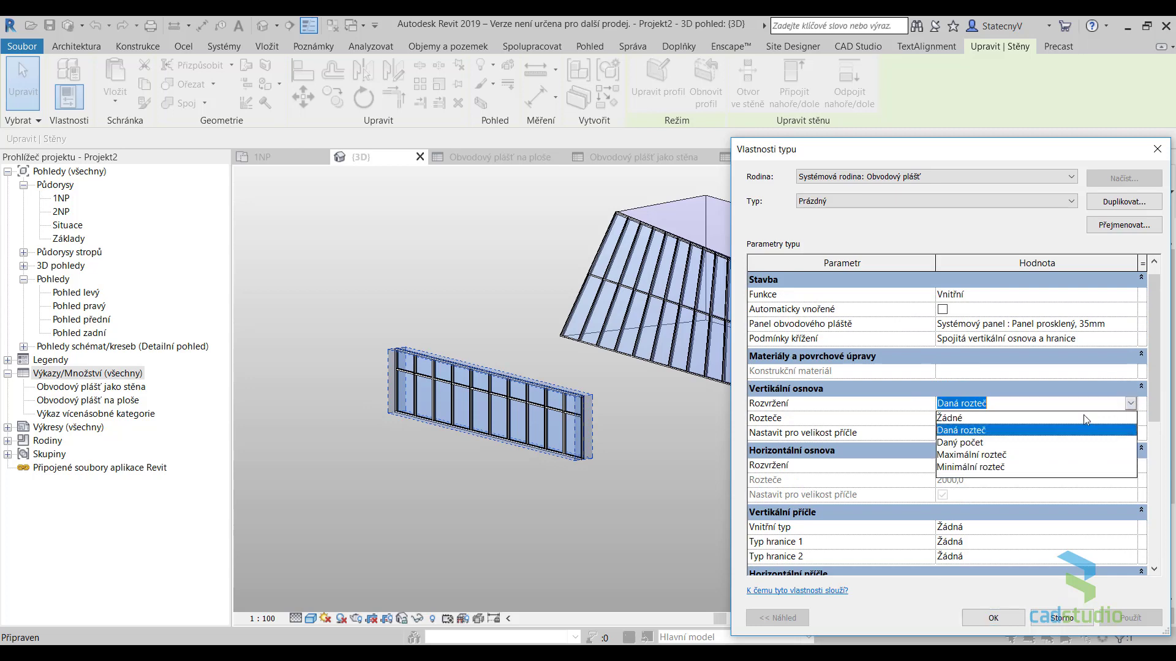
pyautogui.click(1017, 419)
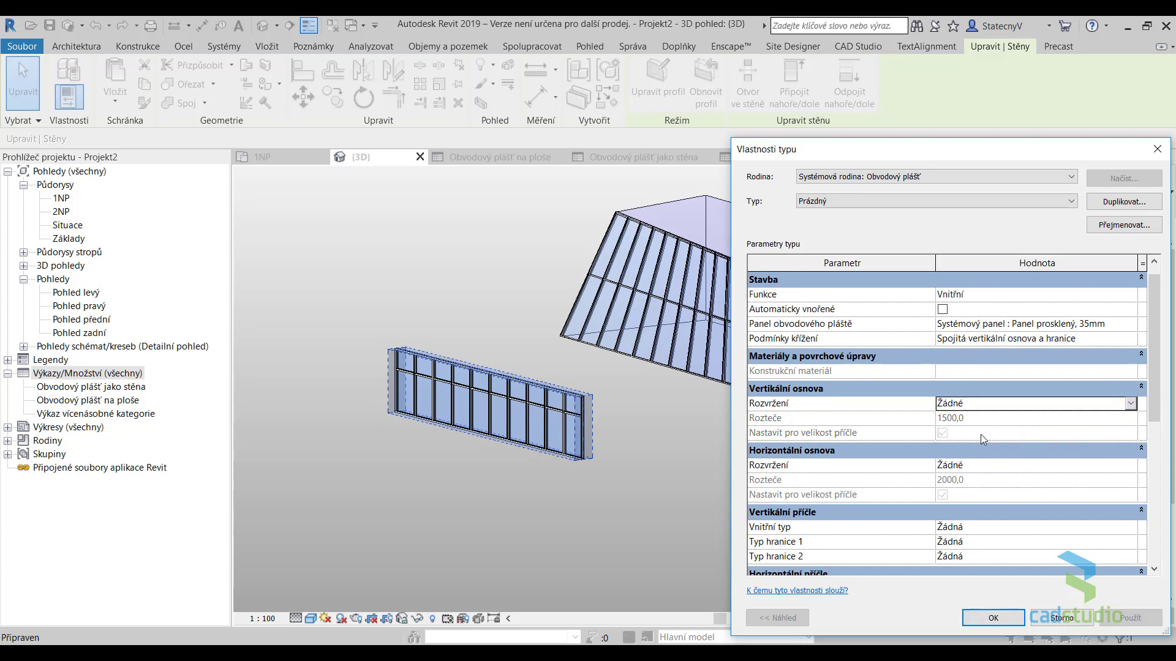
pyautogui.click(999, 619)
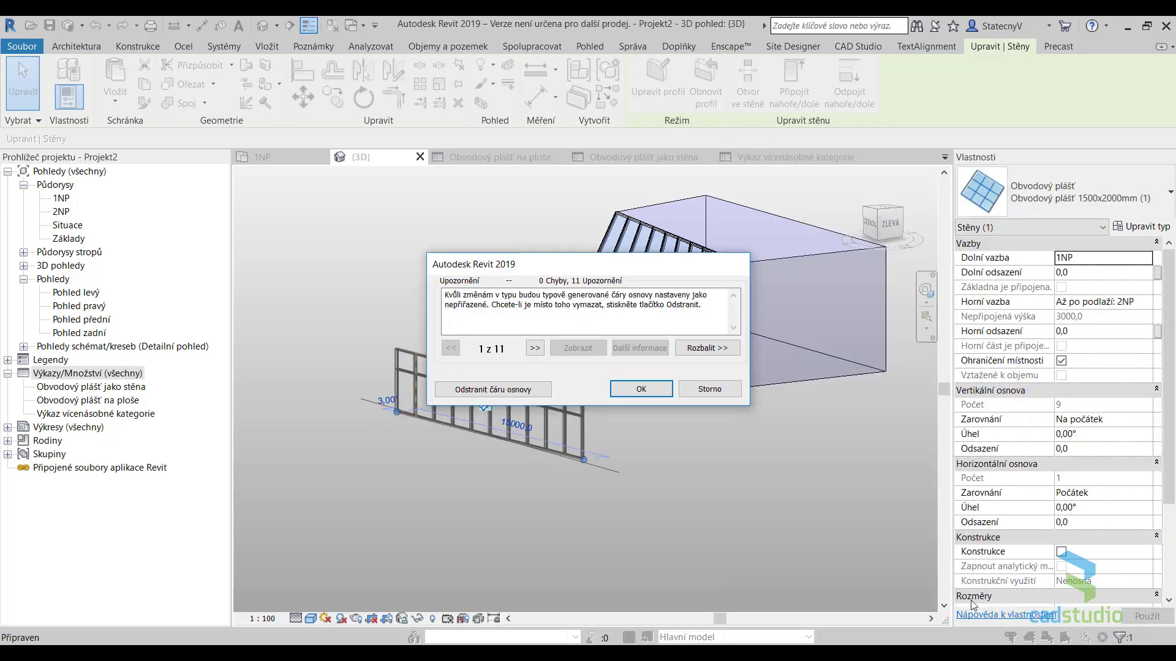
# - Accept the grid-line warning, then select and unpin the empty wall's glass panel
pyautogui.click(525, 395)
pyautogui.press('Escape')
pyautogui.scroll(3, 484, 391)
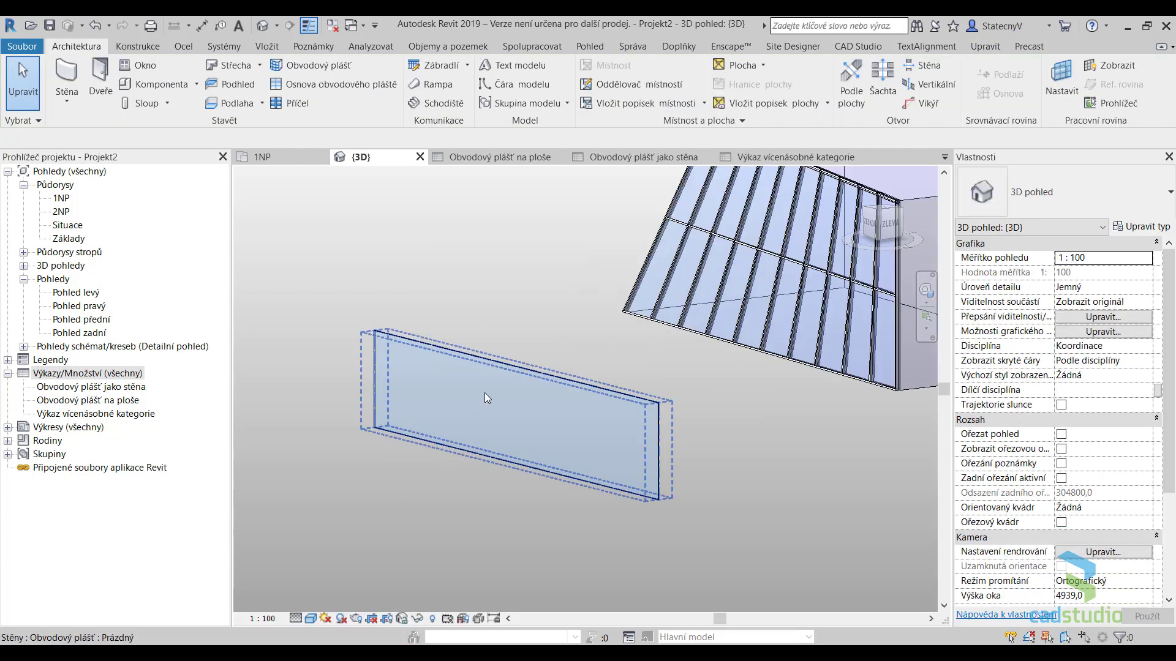
pyautogui.press('Tab')
pyautogui.click(486, 389)
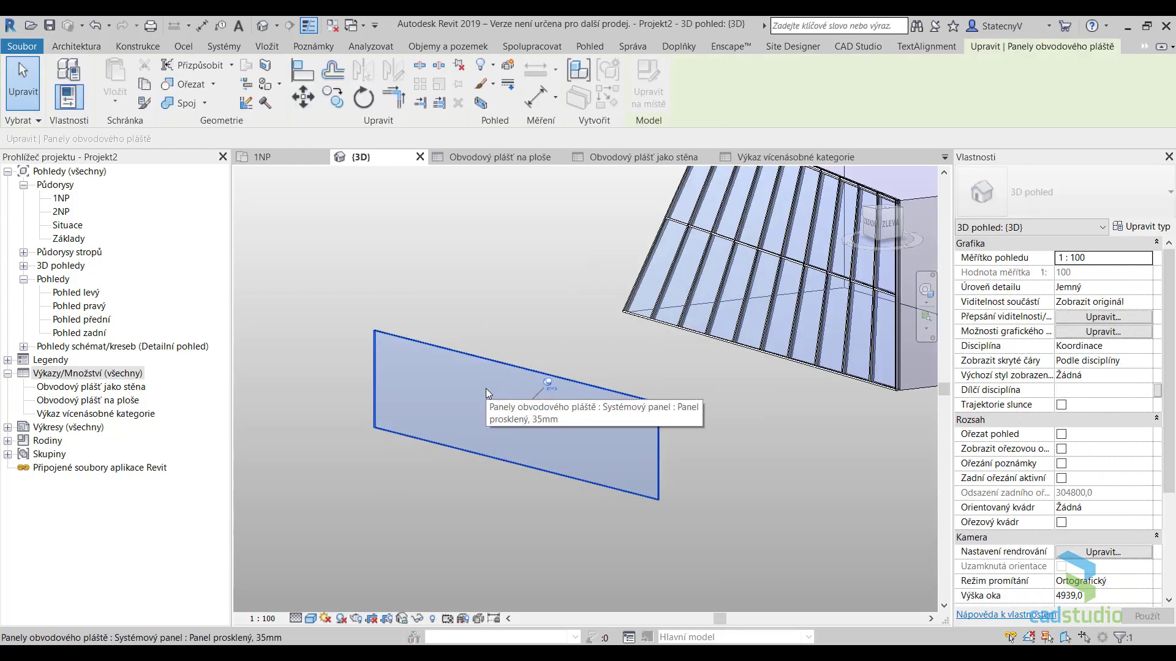
pyautogui.click(548, 384)
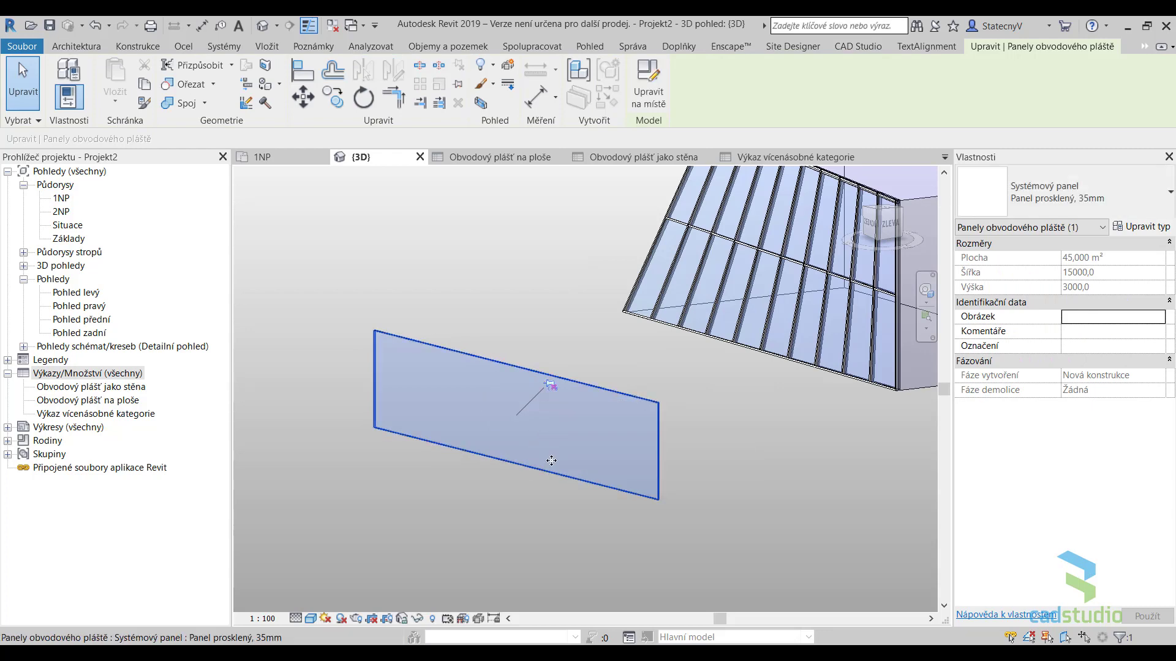
# - Swap the panel for the Obvodový plášť 1500x2000mm (1) curtain wall type
pyautogui.click(1084, 197)
pyautogui.scroll(1, 1078, 275)
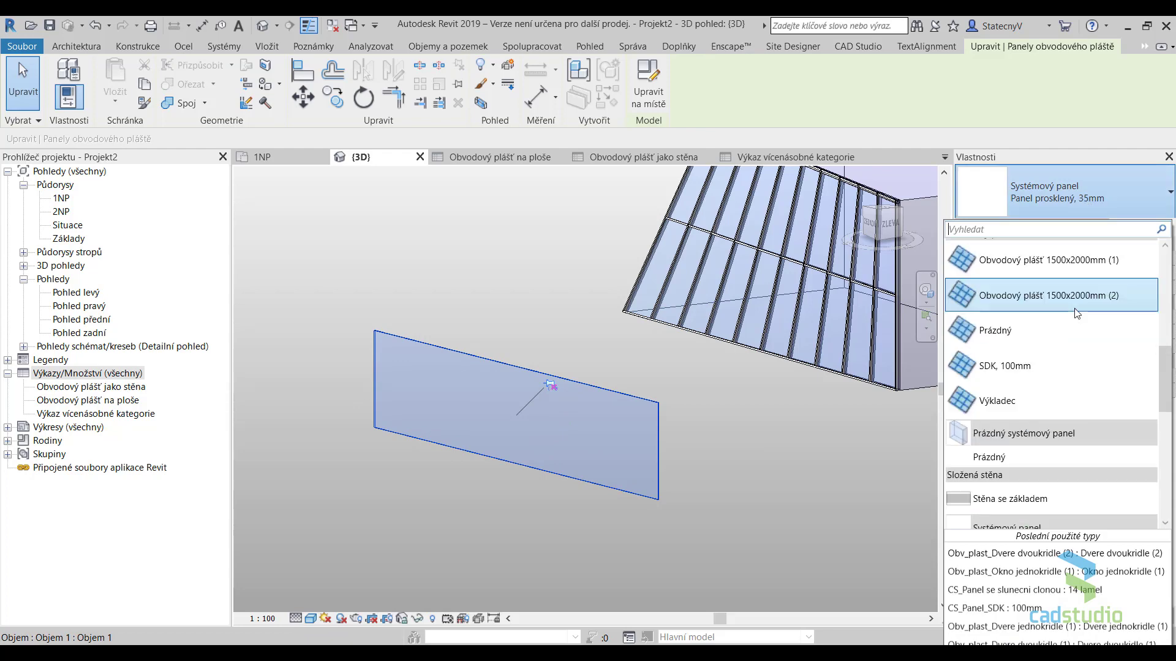
pyautogui.scroll(3, 1054, 306)
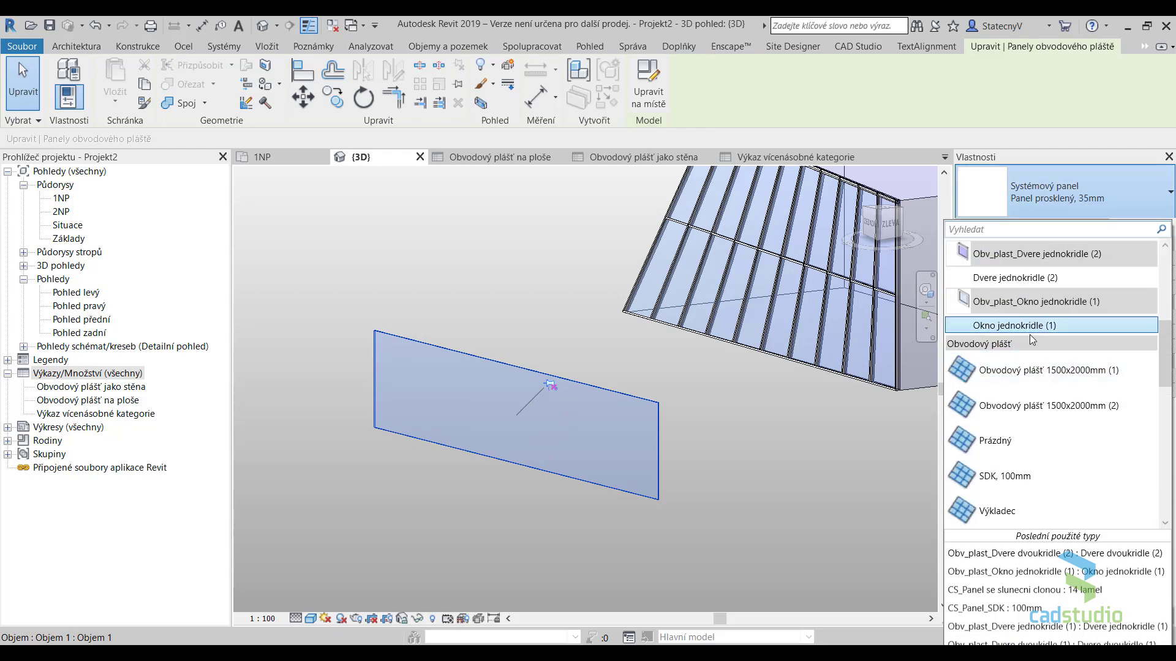
pyautogui.click(1035, 376)
pyautogui.press('Escape')
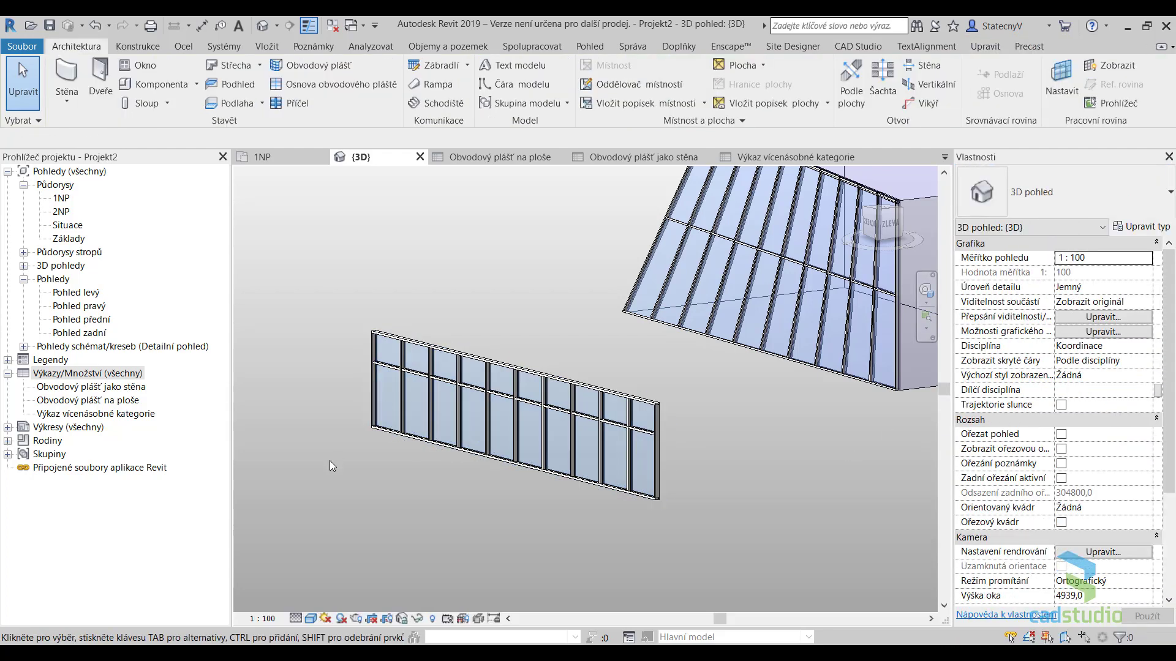
# - Switch to the Výkaz vícenásobné kategorie schedule and check its filter settings without changes
pyautogui.click(796, 157)
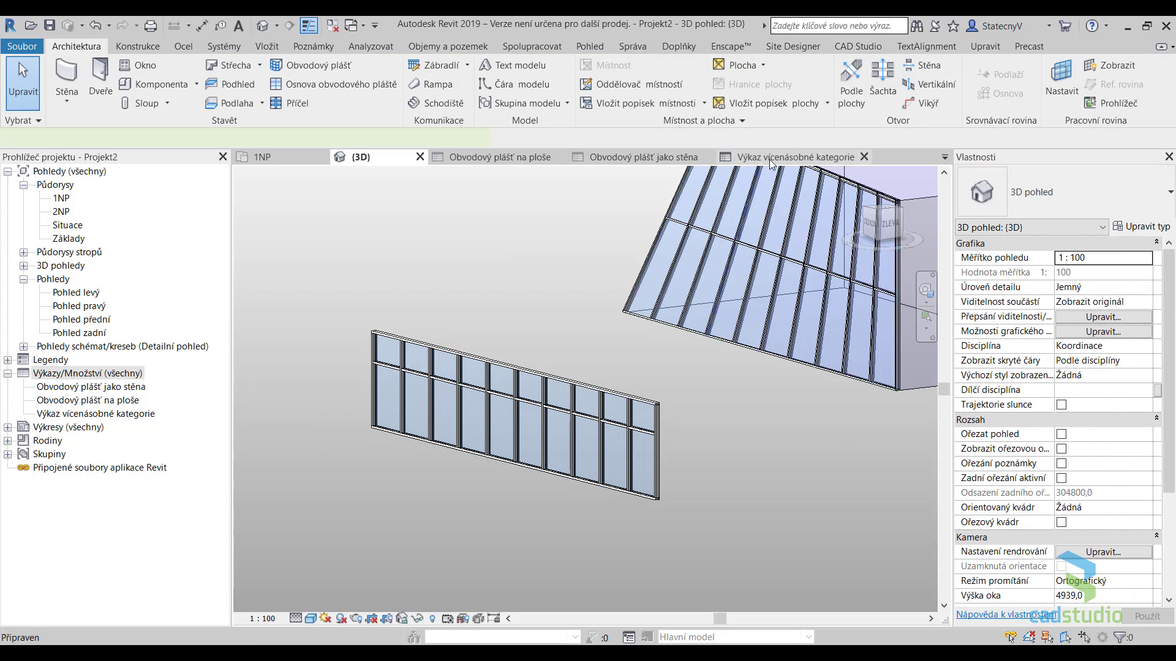
pyautogui.scroll(-5, 398, 391)
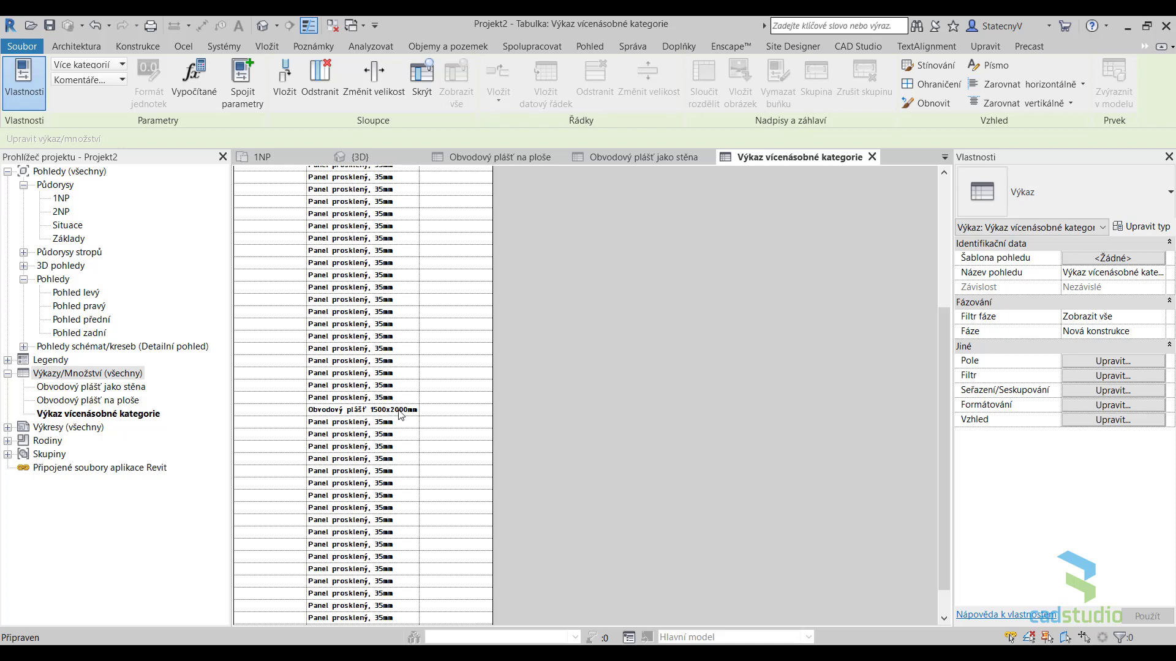
pyautogui.scroll(5, 401, 417)
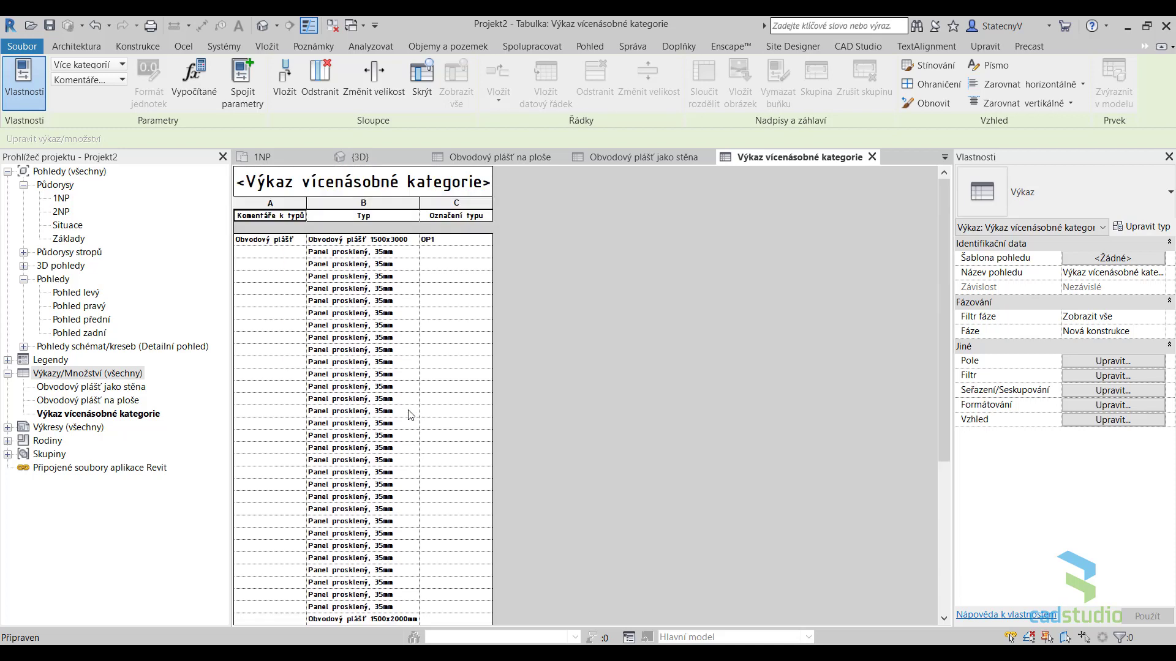
pyautogui.click(1112, 376)
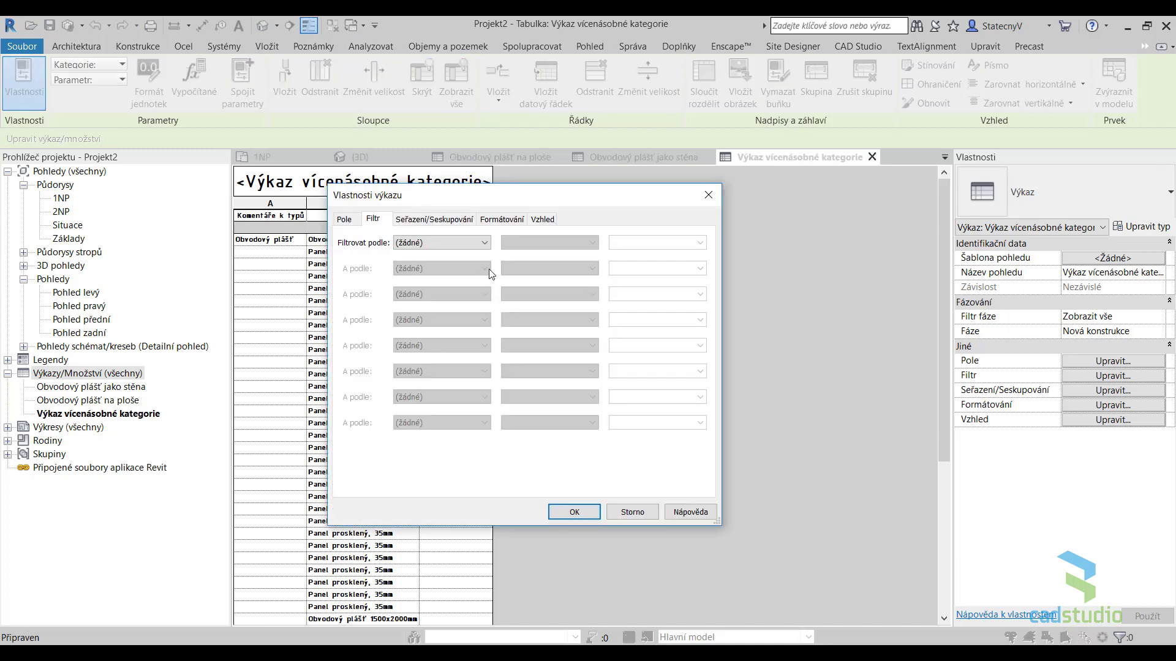
pyautogui.click(709, 195)
pyautogui.scroll(-2, 490, 429)
pyautogui.scroll(-3, 468, 468)
pyautogui.scroll(5, 466, 452)
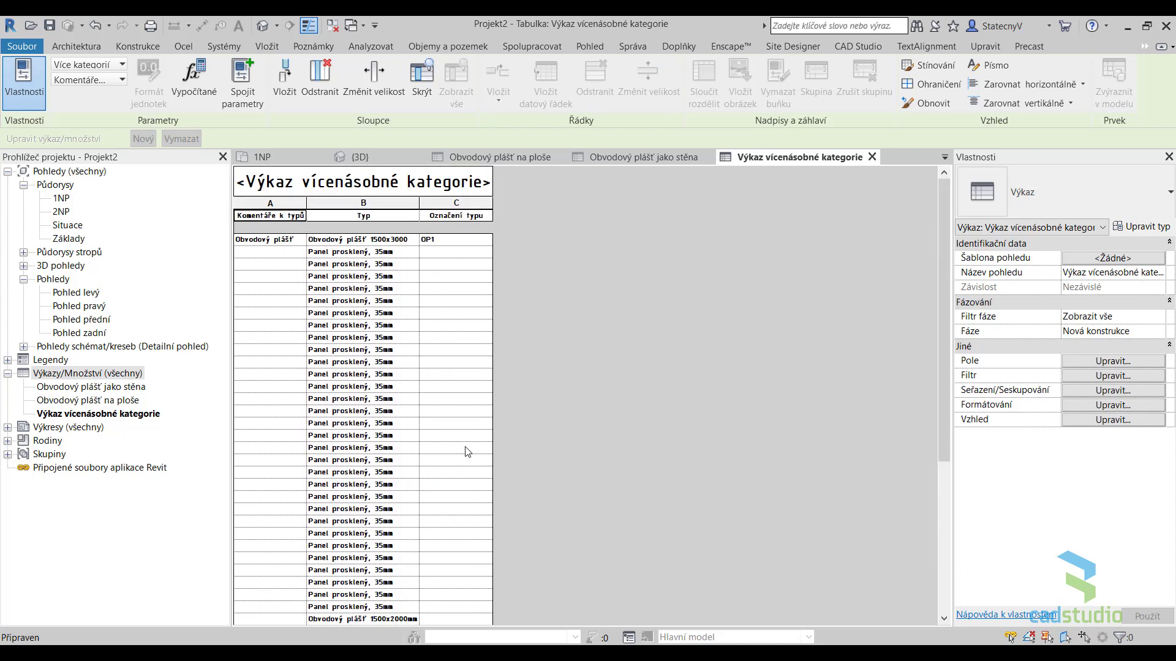
pyautogui.scroll(-3, 467, 452)
# - Enter the type comment 'Obvodový plášť' for the 1500x2000mm row, applying it to the whole type
pyautogui.click(293, 409)
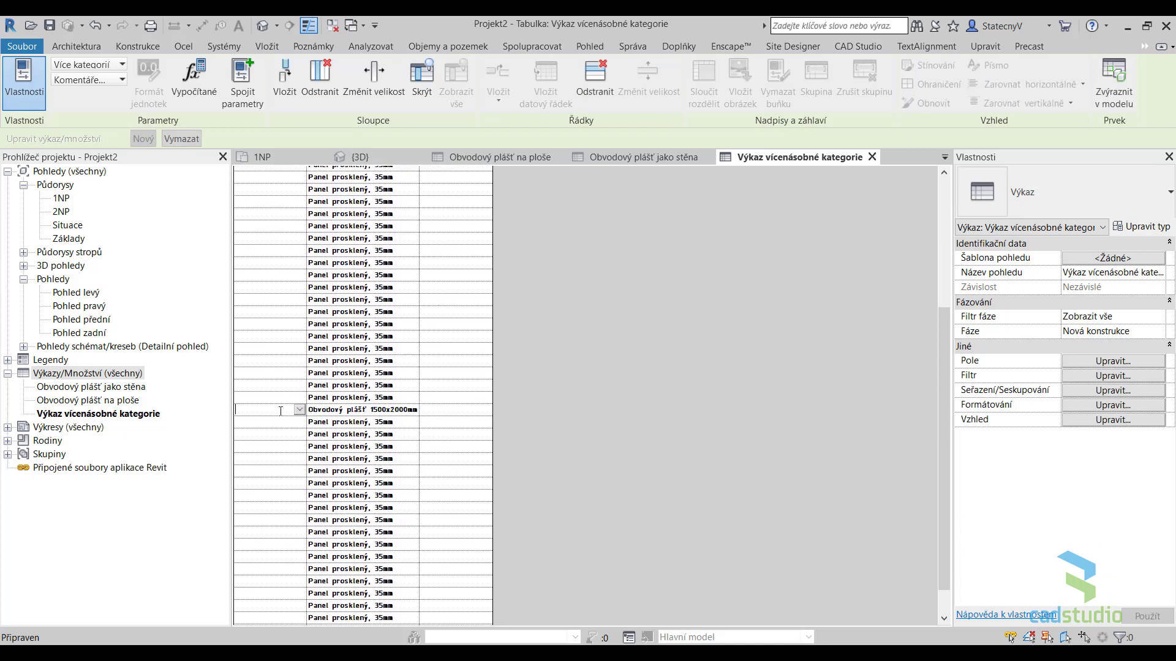
pyautogui.write('O')
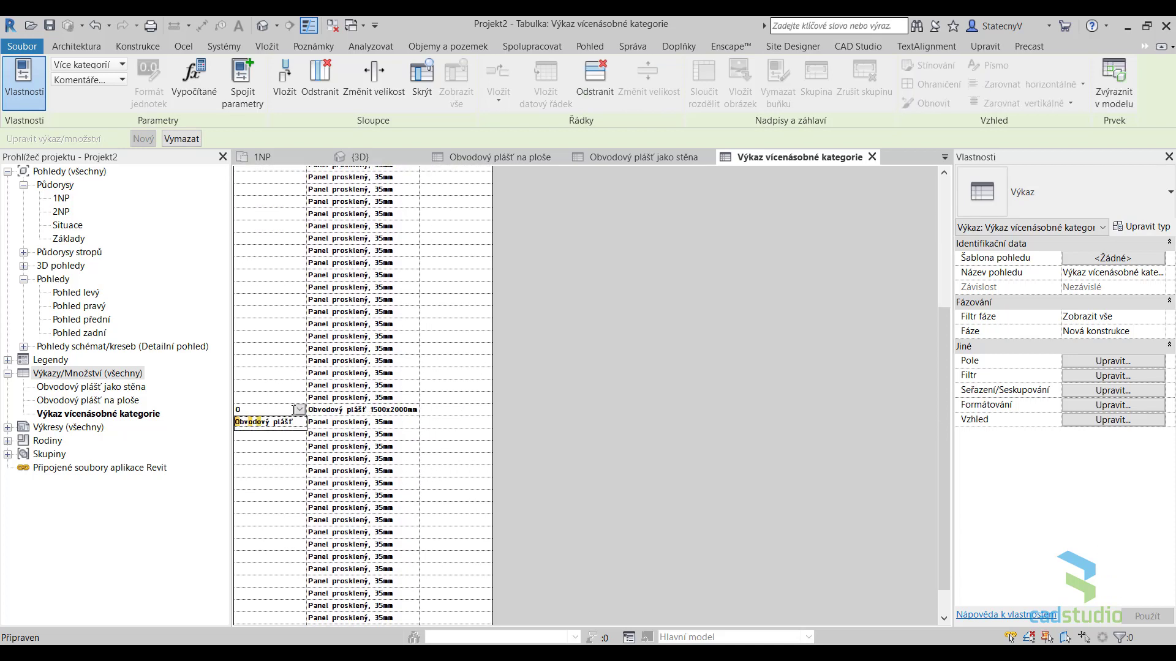
pyautogui.write('b')
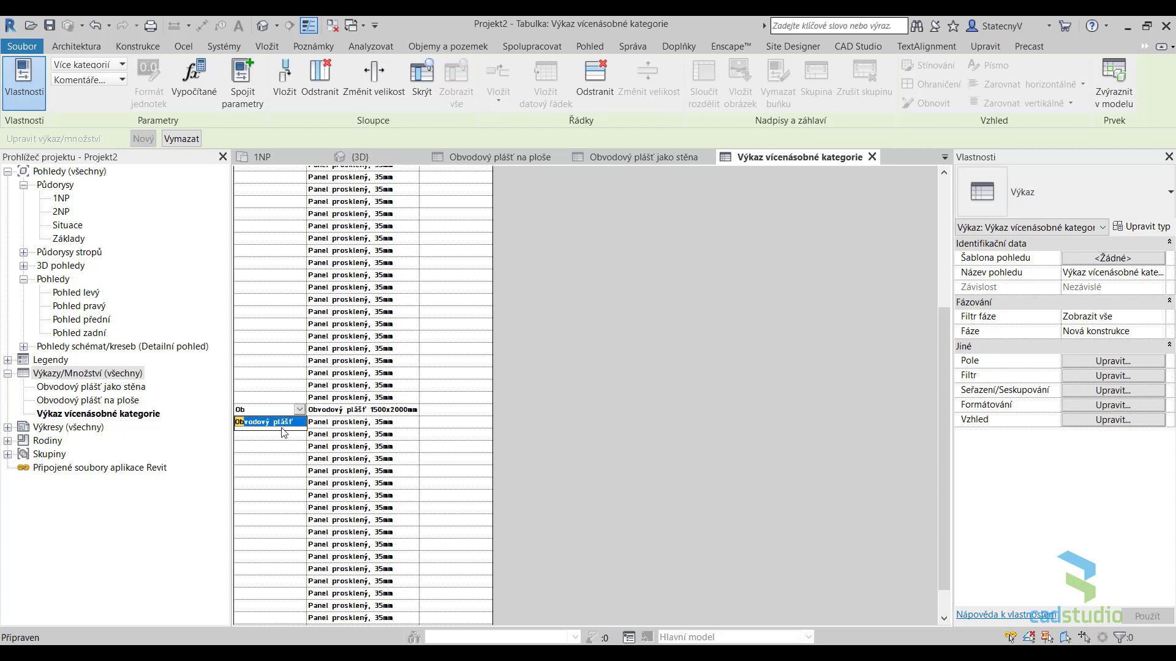
pyautogui.click(285, 422)
pyautogui.click(613, 362)
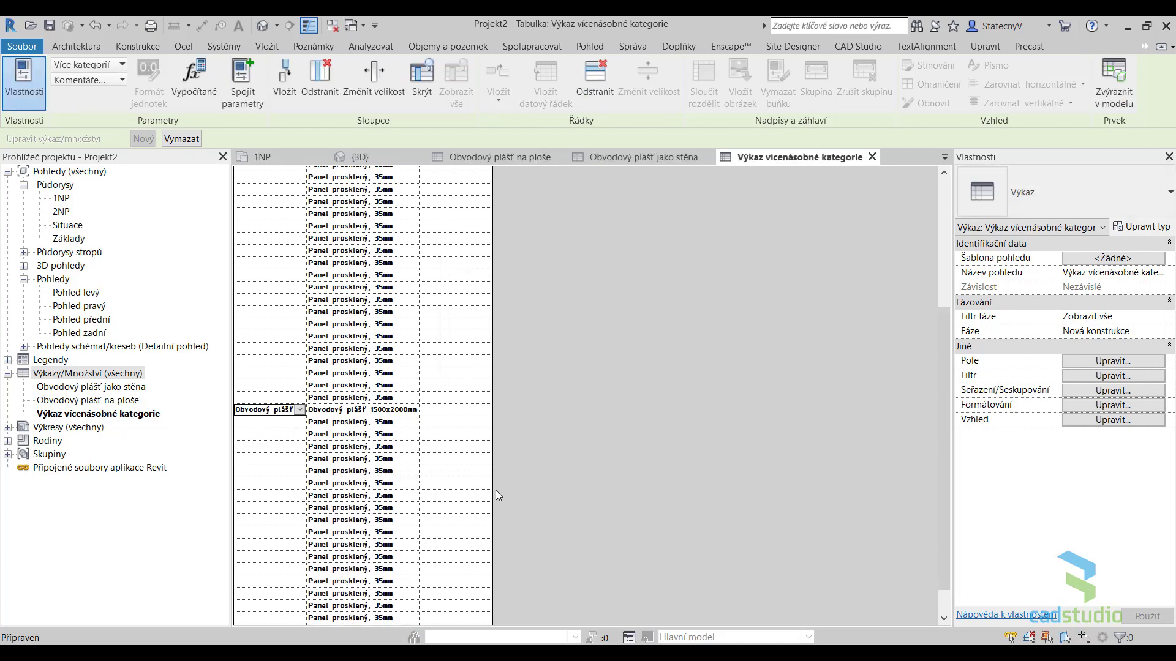
pyautogui.scroll(5, 263, 279)
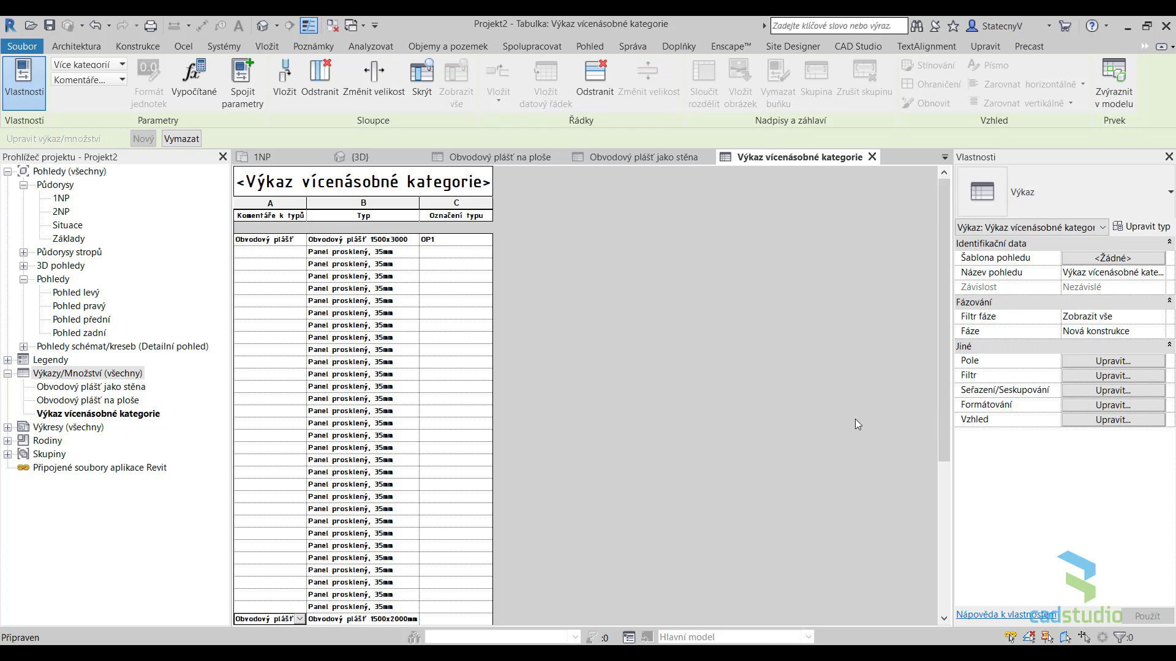
# - Filter the schedule to Komentáře k typům equals Obvodový plášť and enter type mark OP2
pyautogui.click(1116, 377)
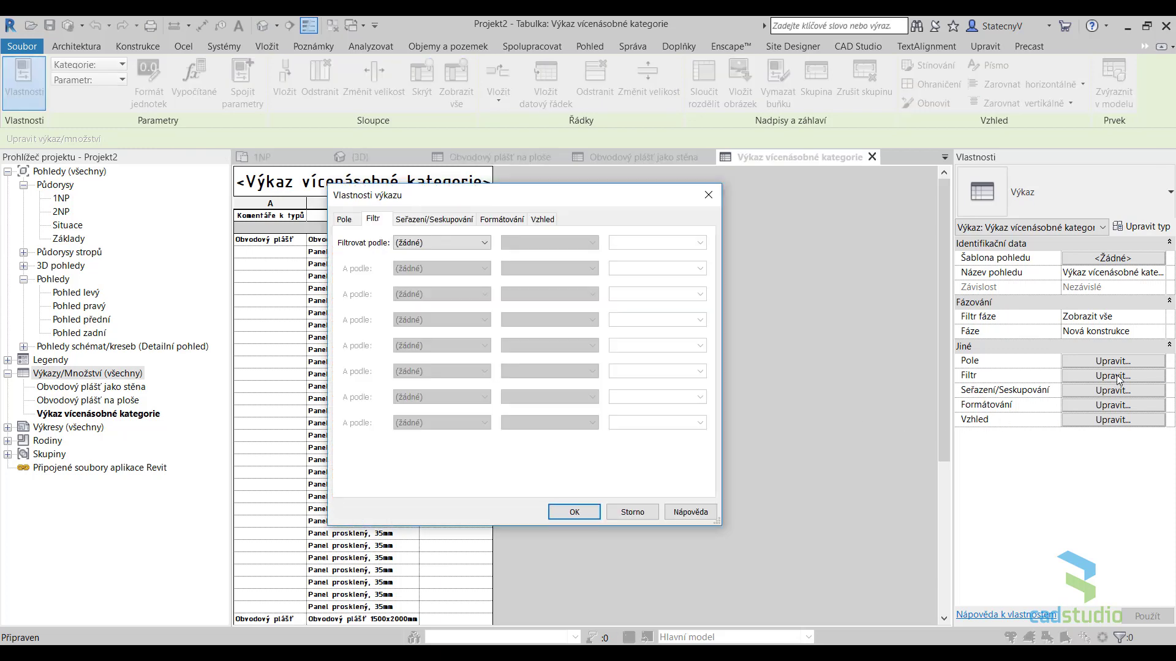
pyautogui.click(476, 245)
pyautogui.click(428, 266)
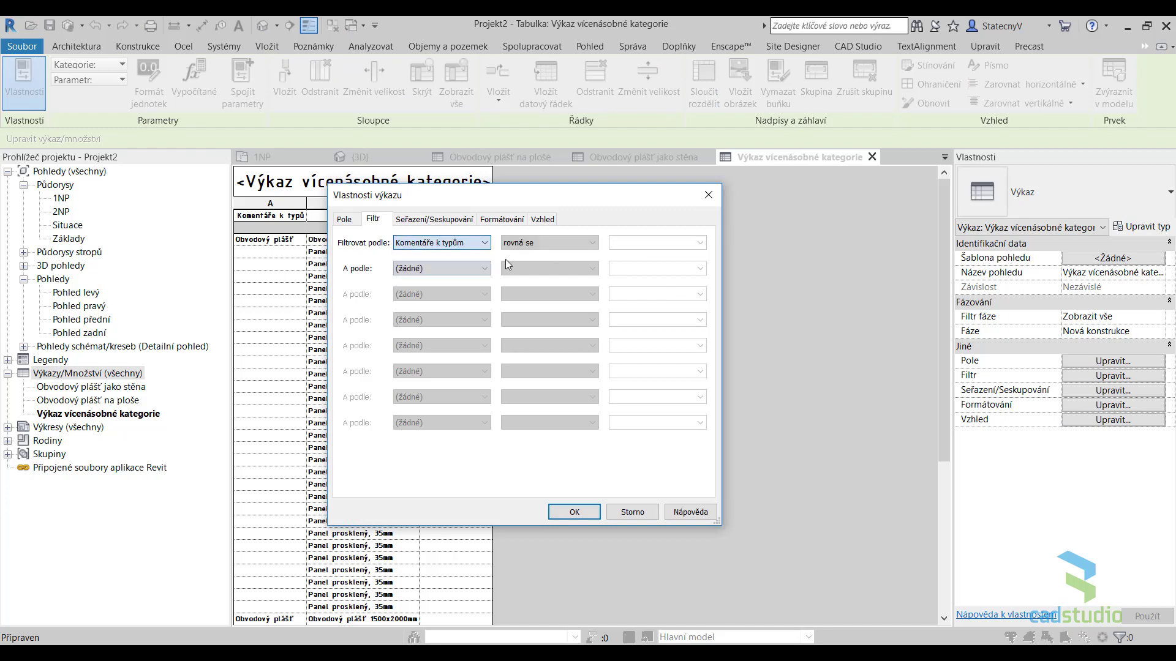
pyautogui.click(642, 244)
pyautogui.click(699, 244)
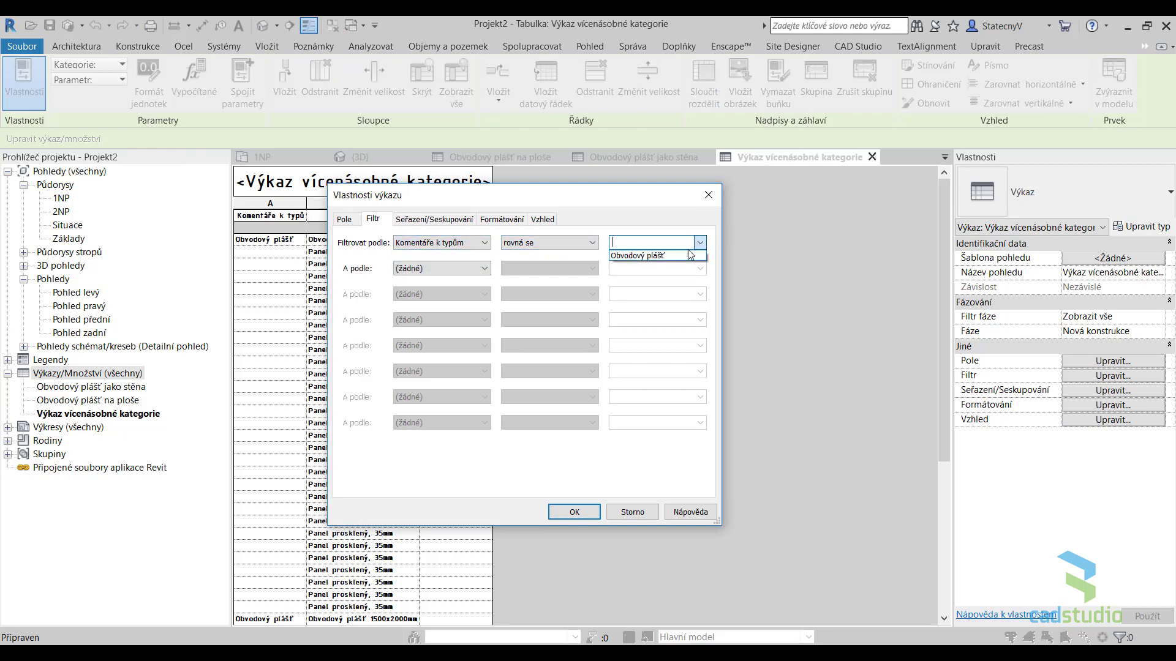
pyautogui.click(590, 512)
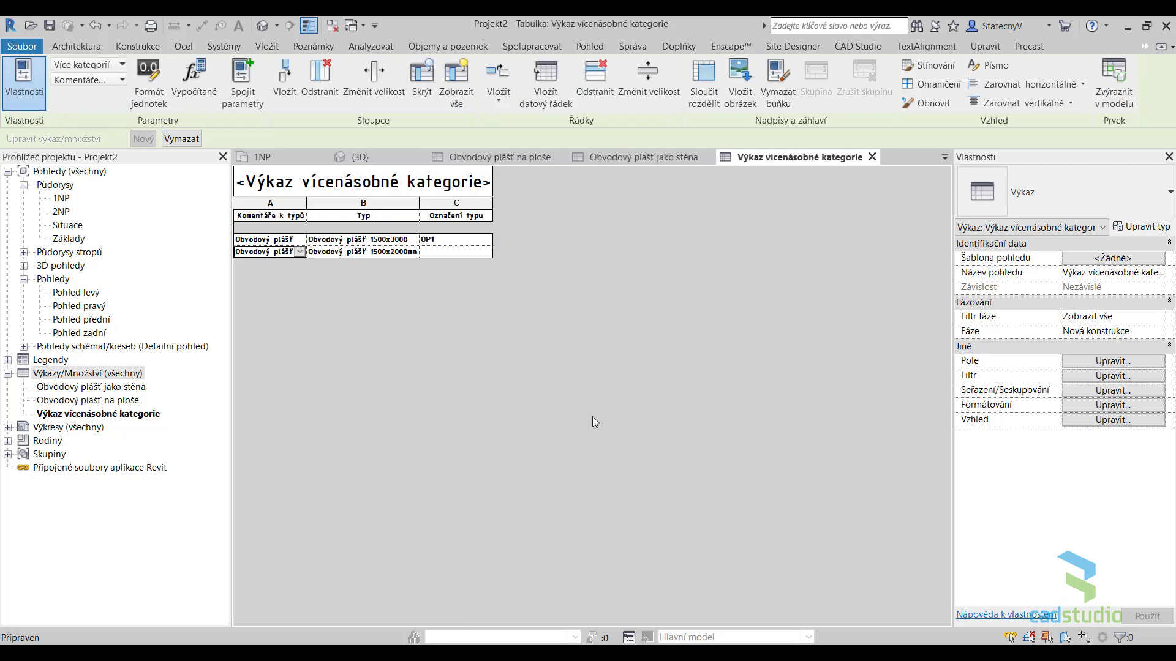
pyautogui.click(453, 254)
pyautogui.write('OP2')
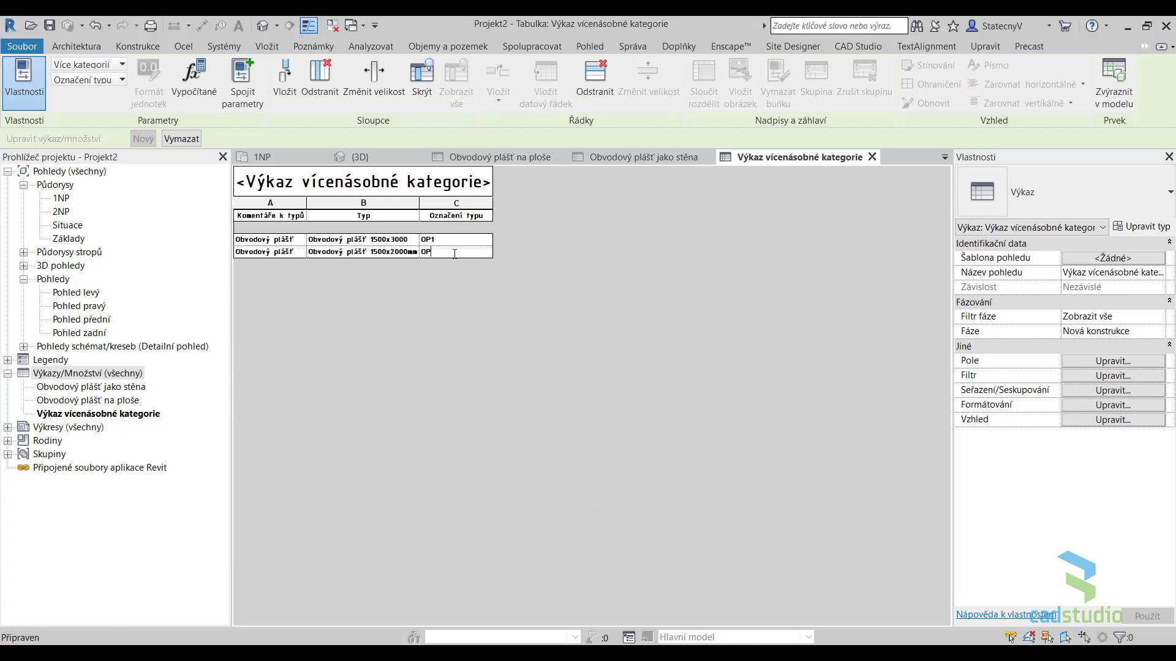